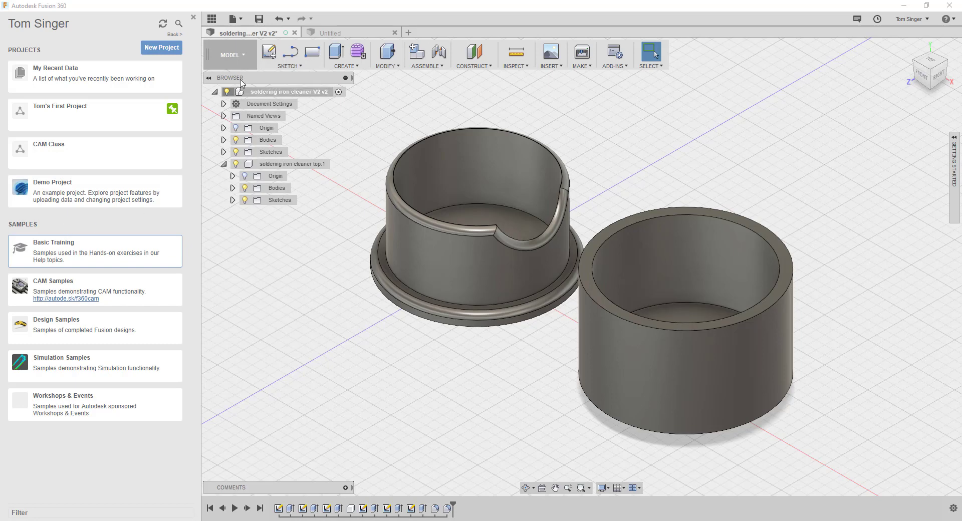
Step: Look through the workspace list and the help options, then close both
click(243, 58)
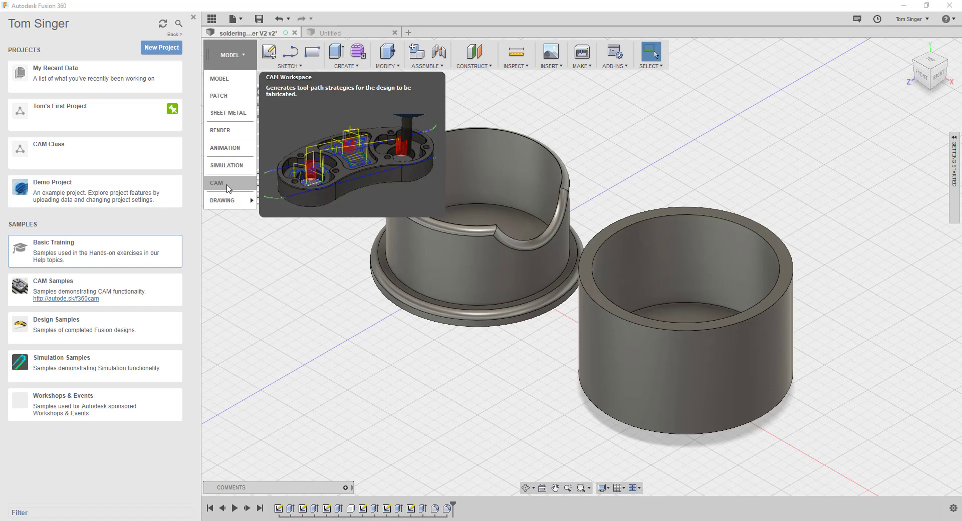
mouse_move(233, 201)
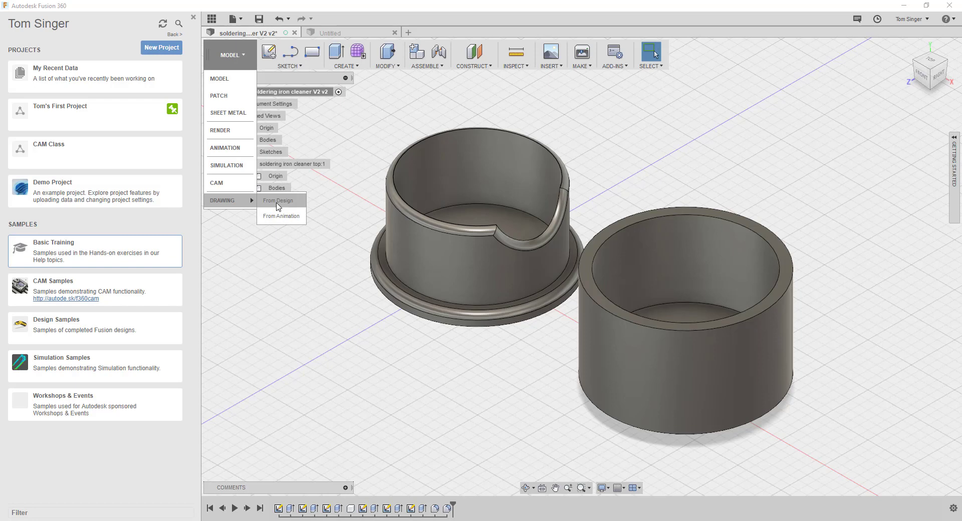
click(240, 10)
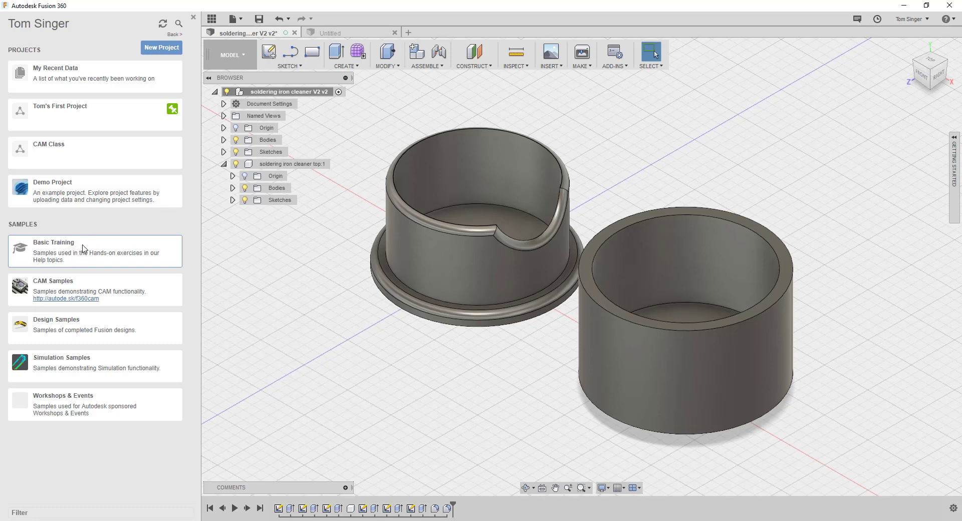
click(951, 19)
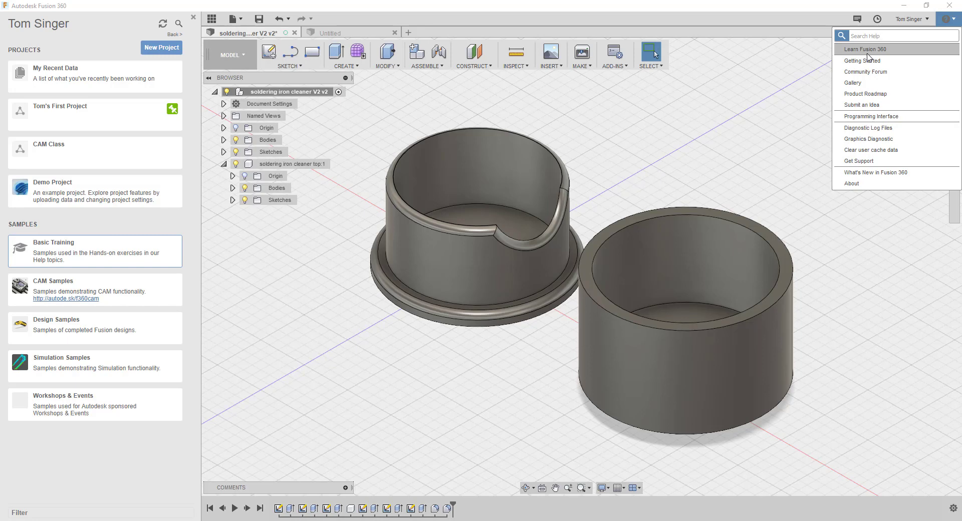
click(868, 7)
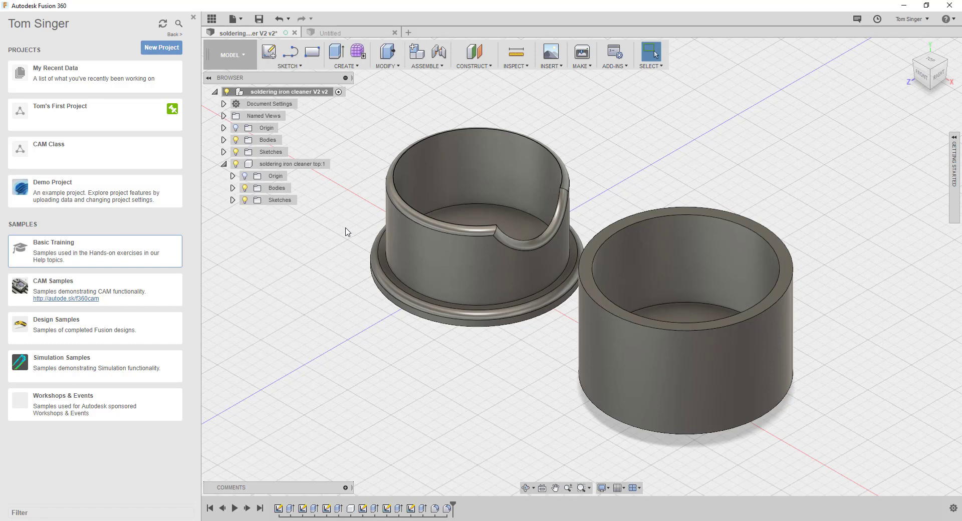
Step: Browse the Sketch tools, then show the Create commands such as Extrude, Revolve and Hole
click(299, 66)
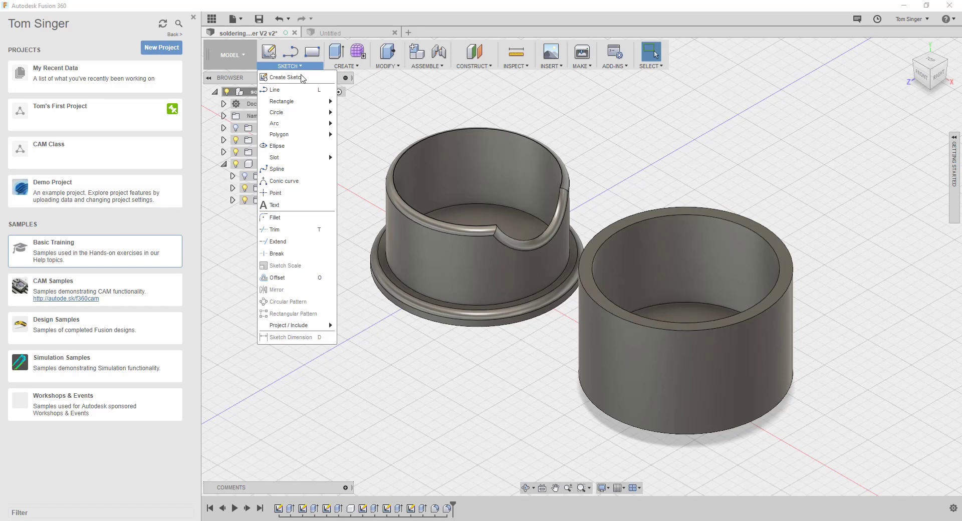
mouse_move(299, 104)
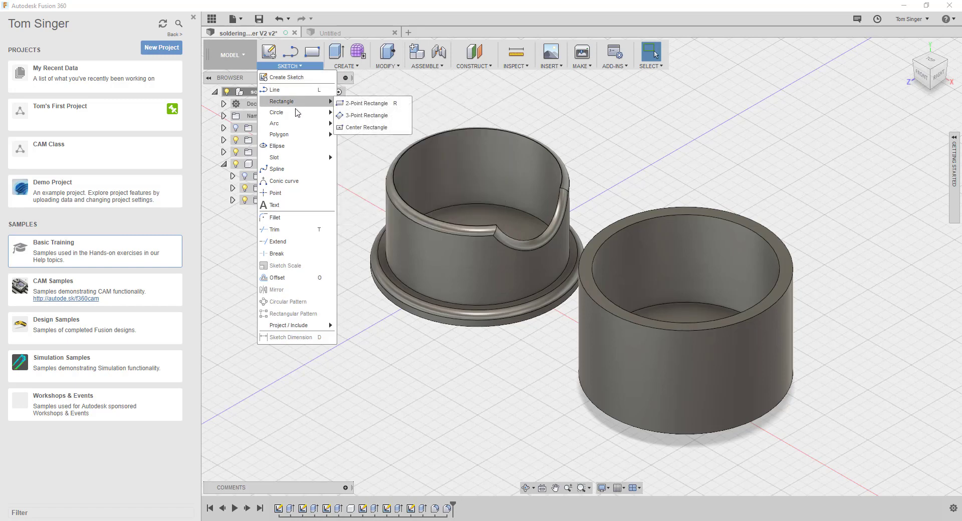
mouse_move(295, 135)
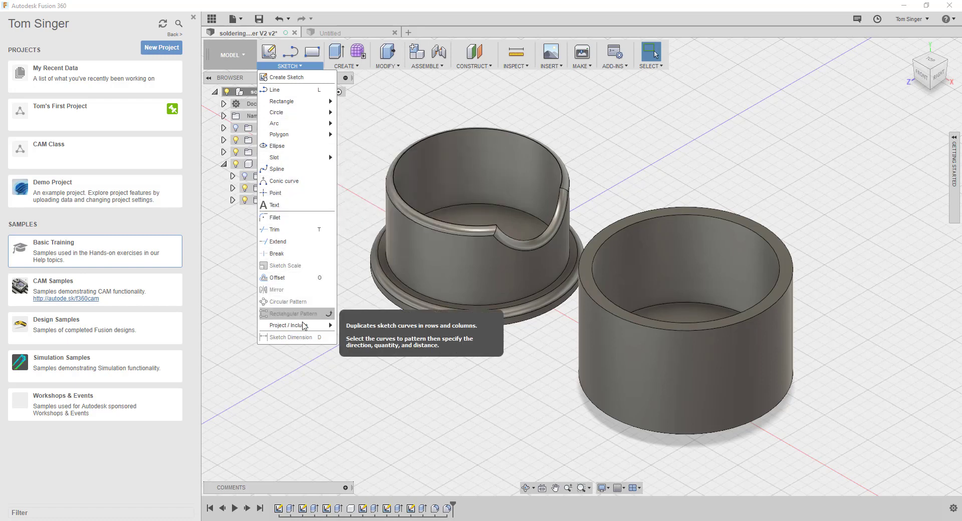
click(347, 66)
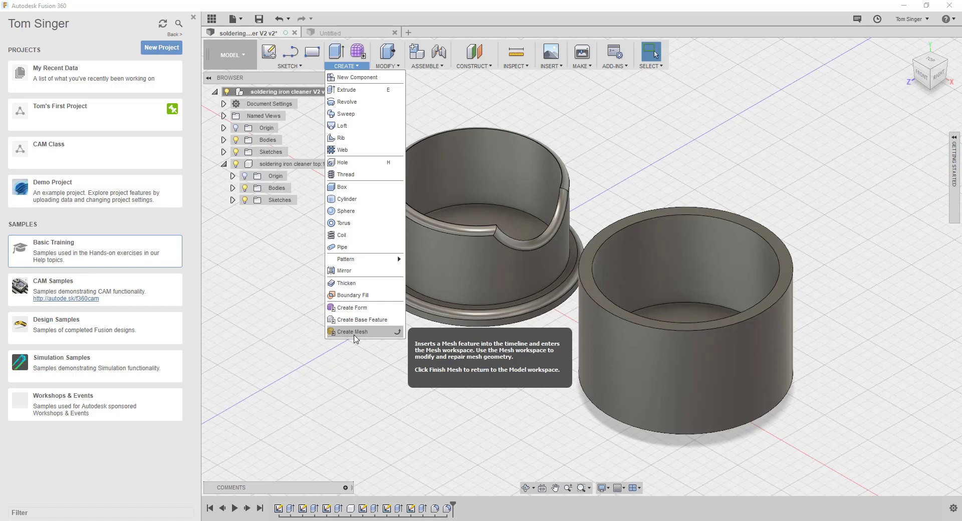
Step: Browse the Modify commands down to Change Parameters, then show the Assemble commands such as Joint and Rigid Group
mouse_move(390, 66)
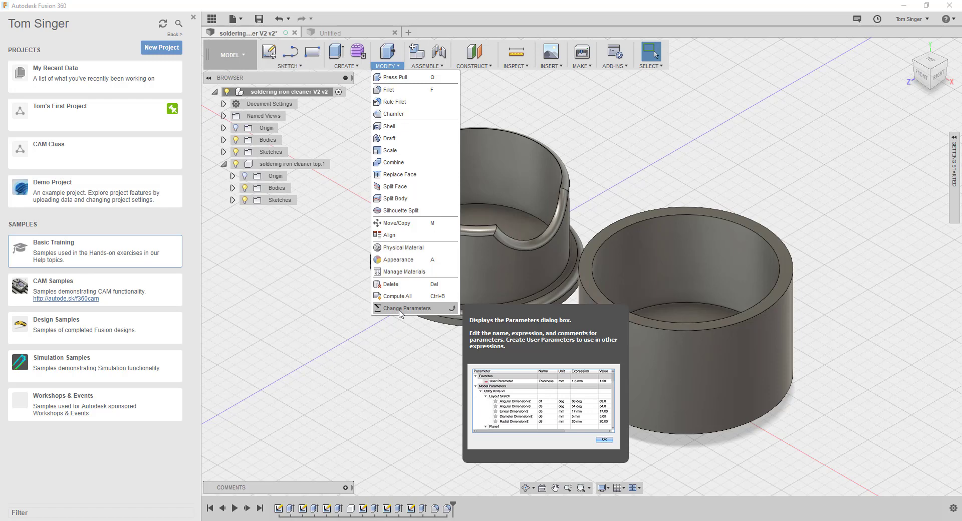
click(439, 67)
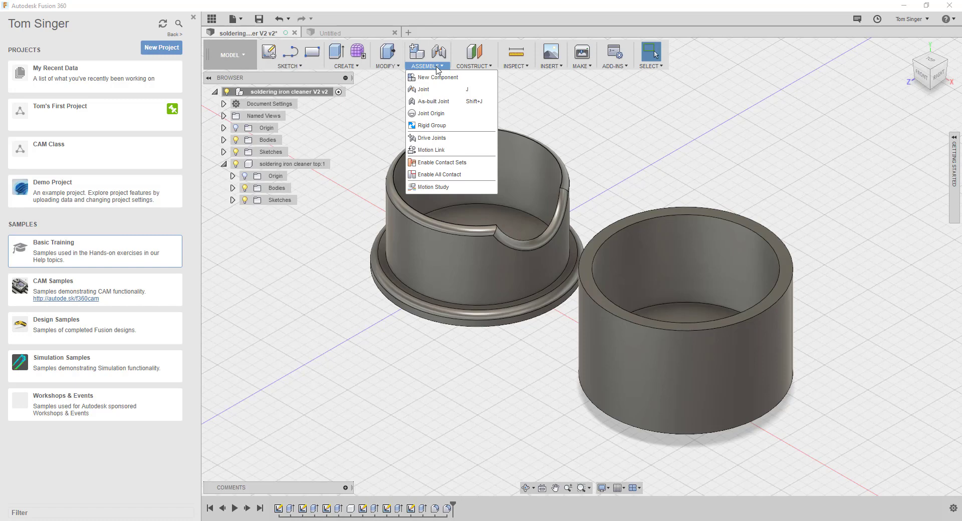
Step: Look across the Construct and Inspect menus to the Insert menu with Decal, Insert Mesh, SVG and DXF
mouse_move(466, 68)
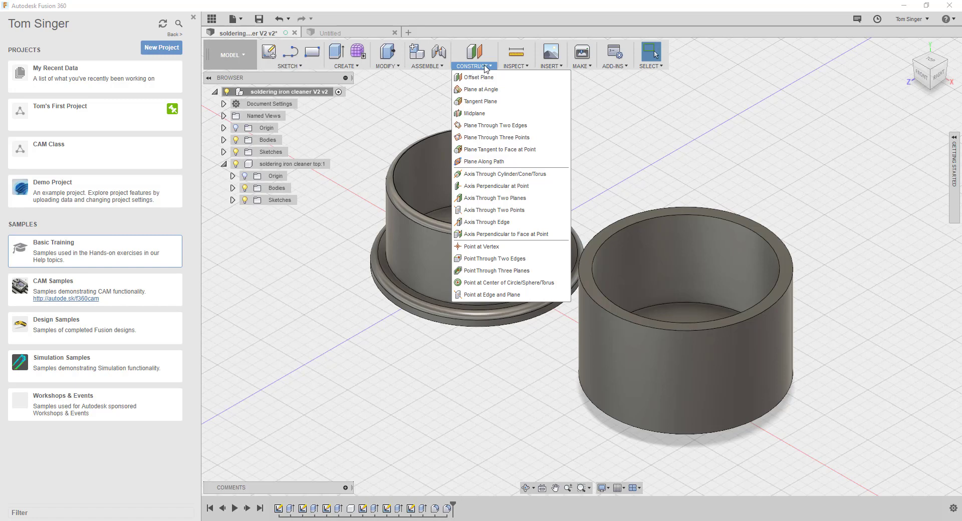
mouse_move(516, 66)
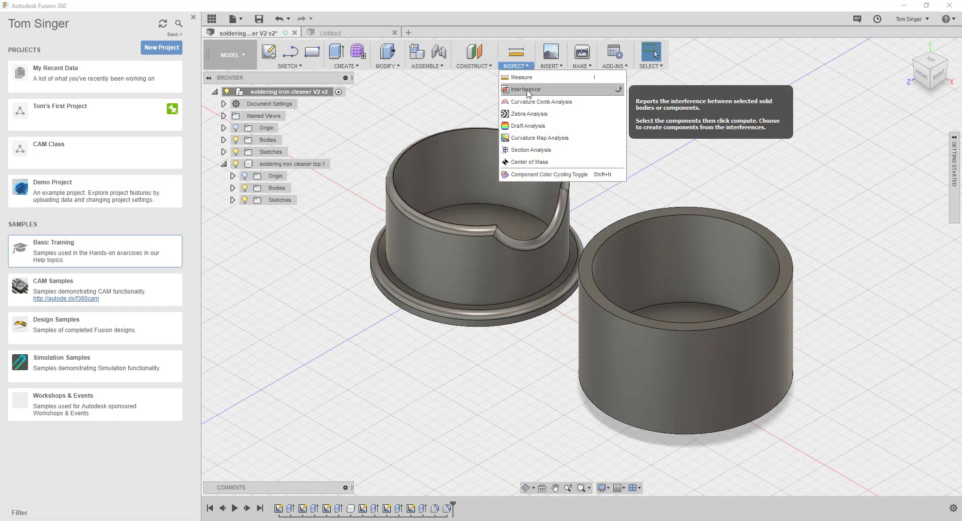
mouse_move(559, 70)
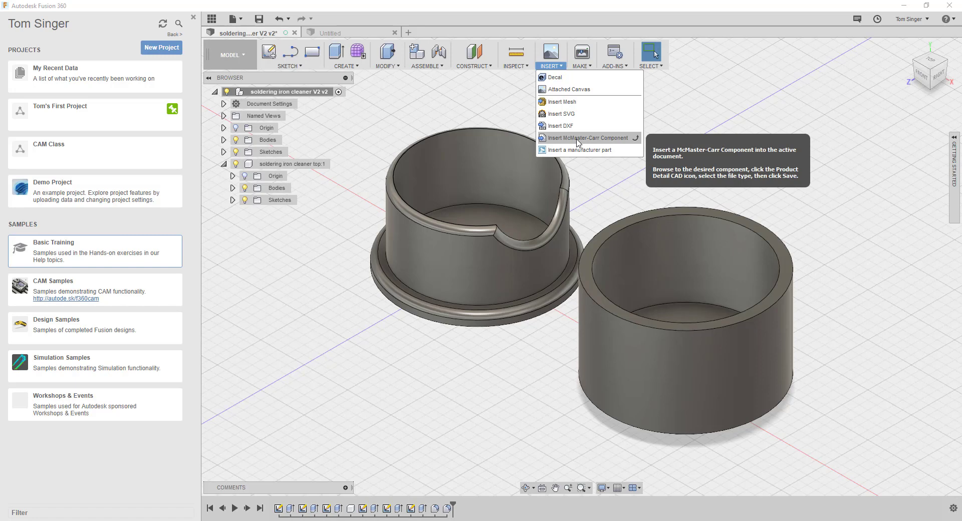
Step: Look past Make and Add-Ins to the Select menu's Window, Freeform and Paint Selection tools
mouse_move(588, 69)
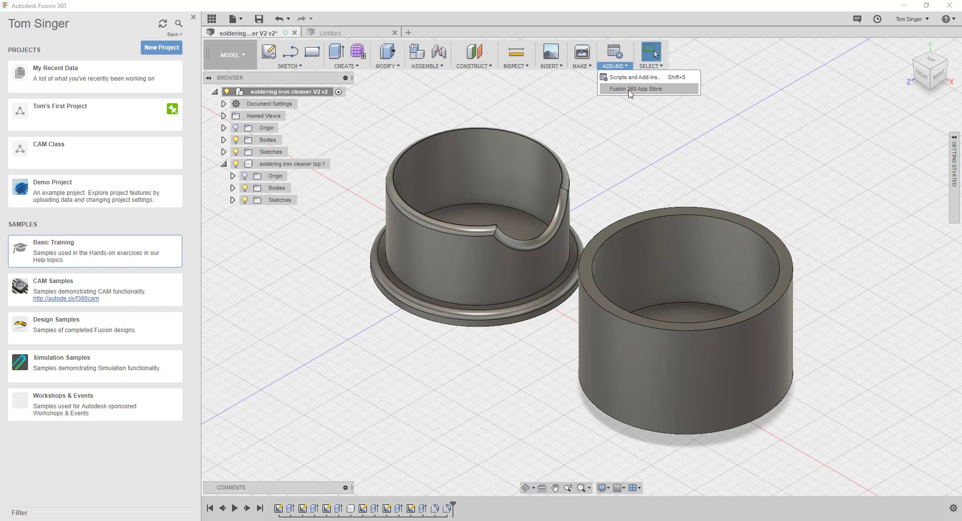
click(651, 65)
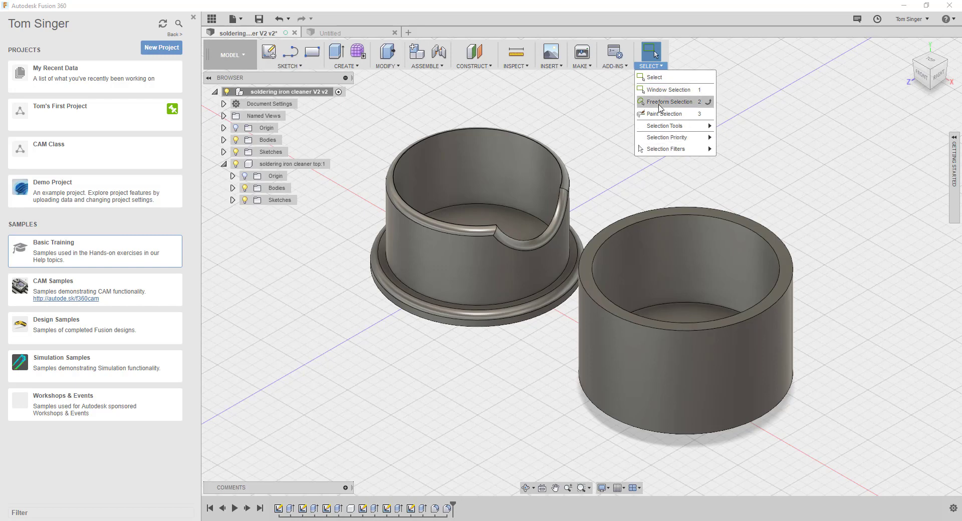
mouse_move(649, 126)
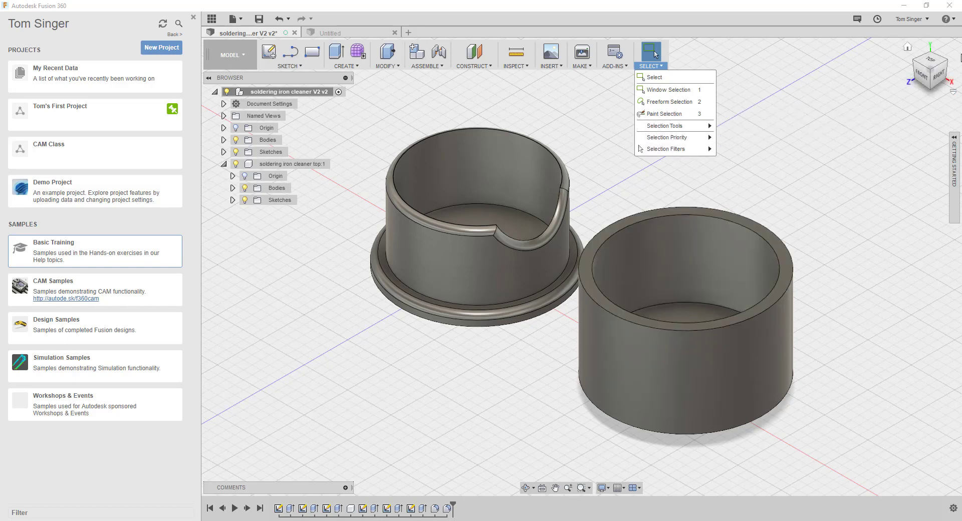
Step: Return the model to Home view via the ViewCube, then show the Display Settings options
right_click(930, 78)
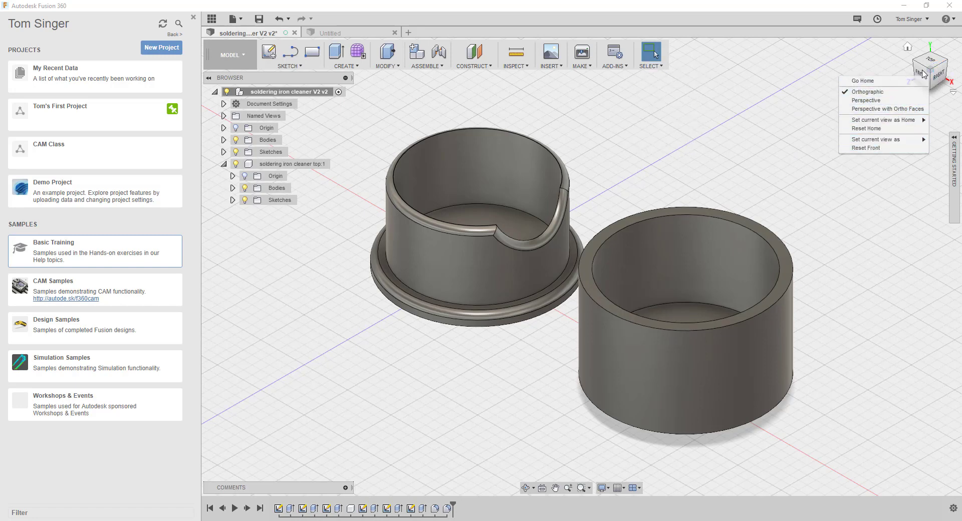
click(906, 46)
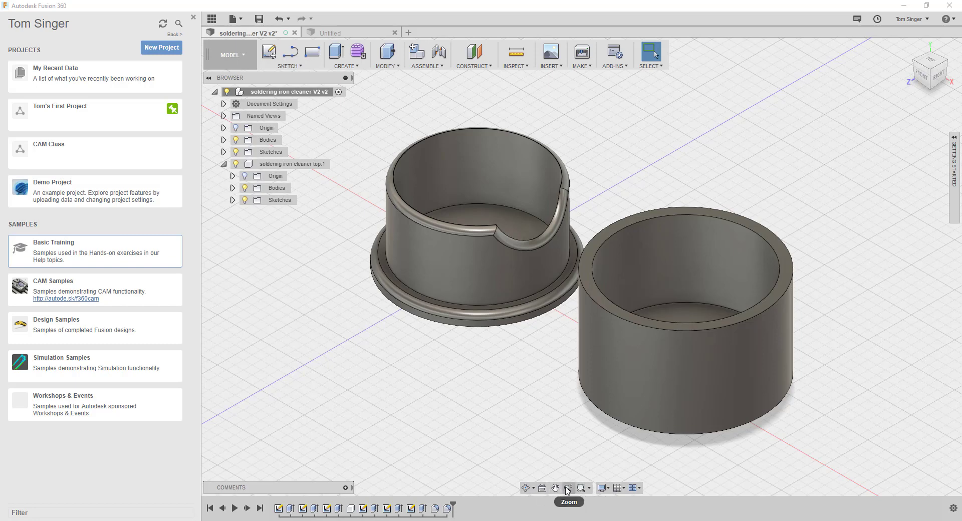
click(609, 489)
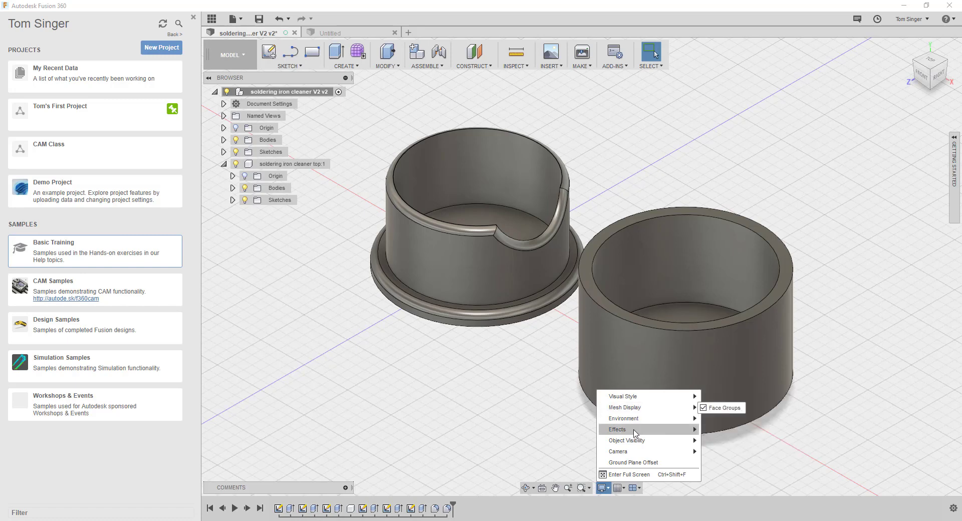
mouse_move(634, 442)
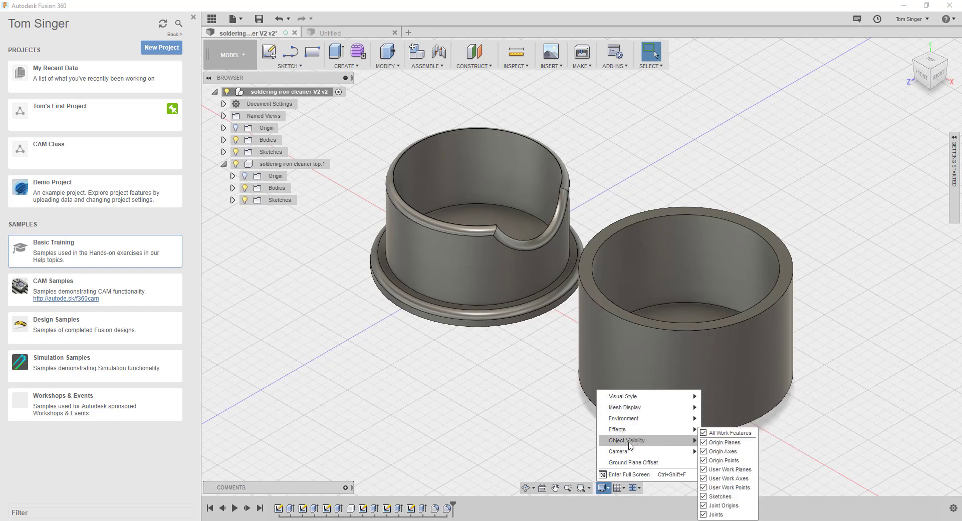
Step: Show the Grid and Snaps options, then the Viewports choice for Multiple Views
click(622, 489)
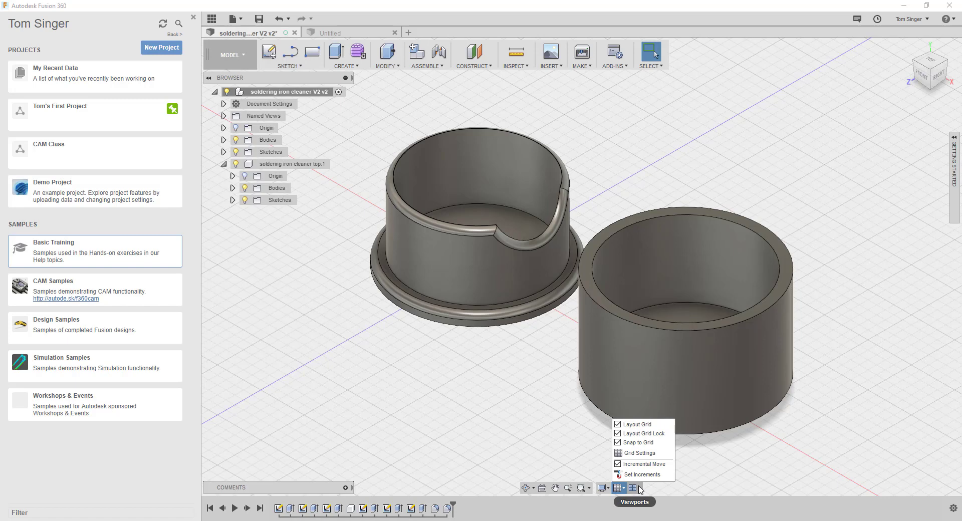
click(638, 487)
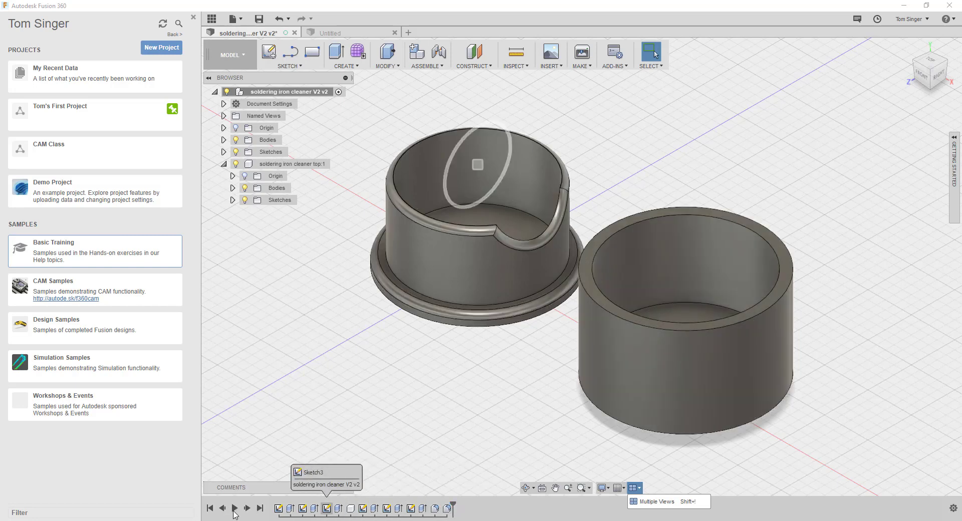
Step: Play the timeline from the first sketch to replay how the cleaner parts were built
click(235, 508)
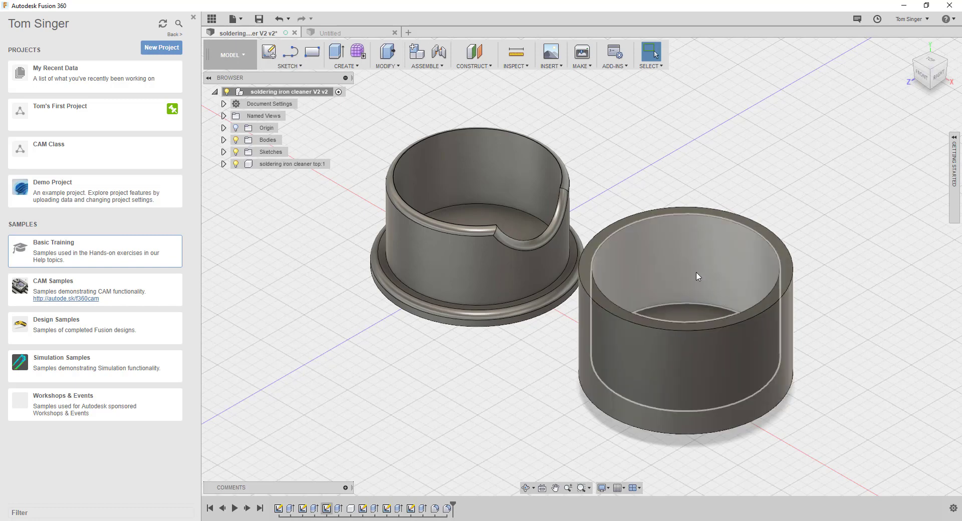
Step: Create an Axis Through Cylinder construction axis on the top cup's inner round face
click(491, 69)
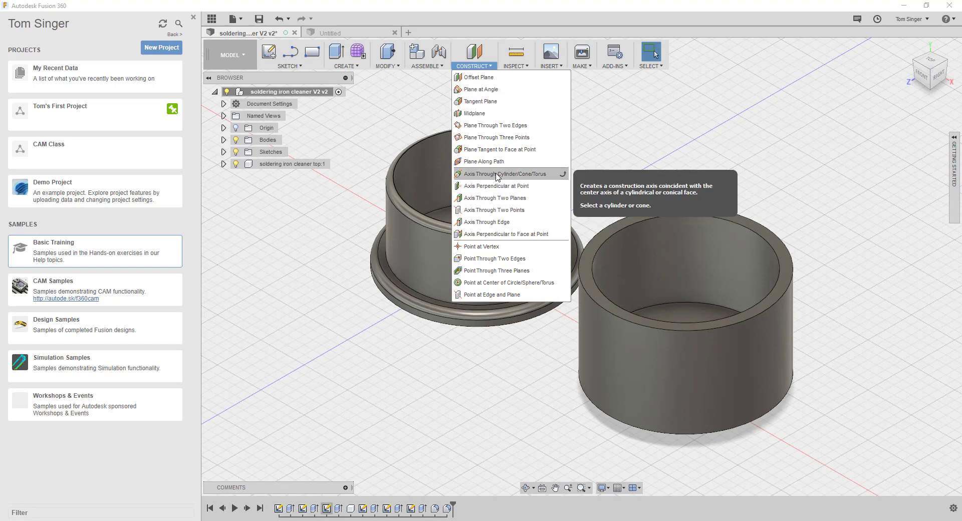
right_click(687, 252)
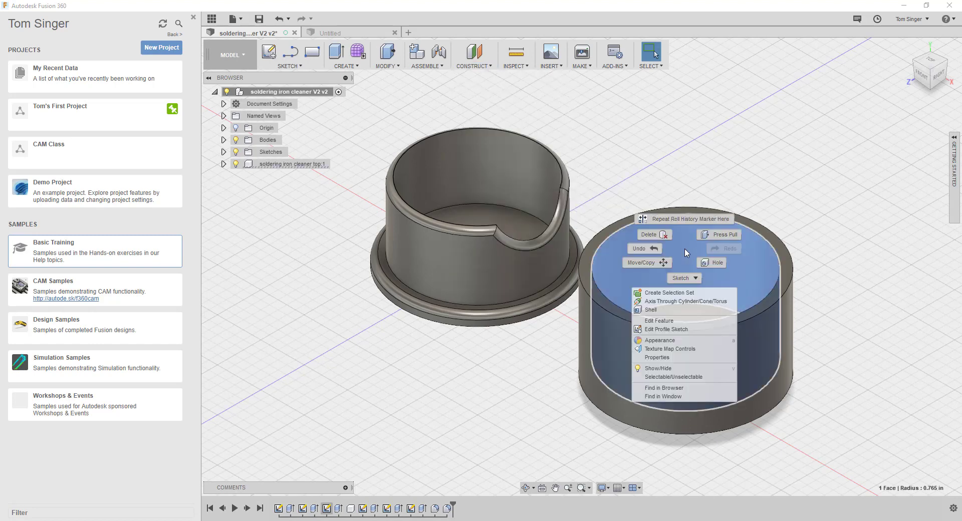
click(677, 302)
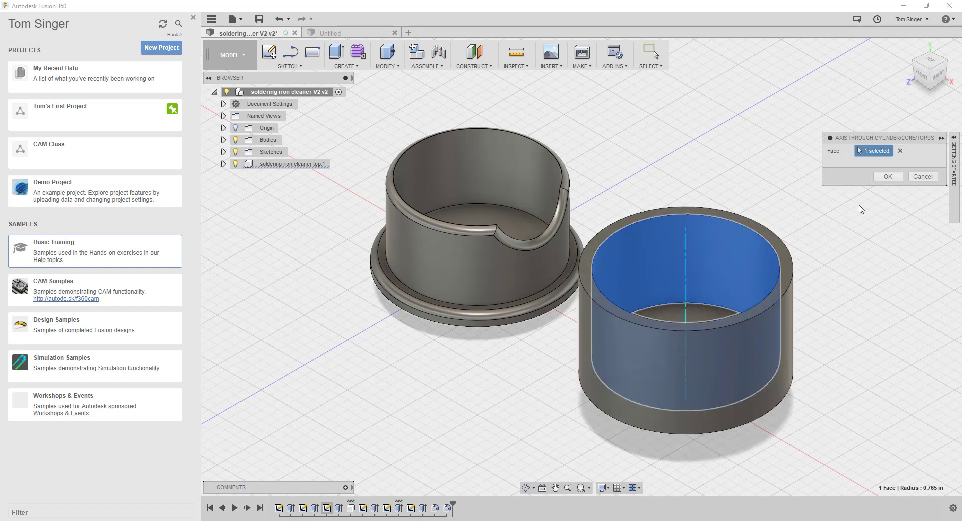
click(886, 177)
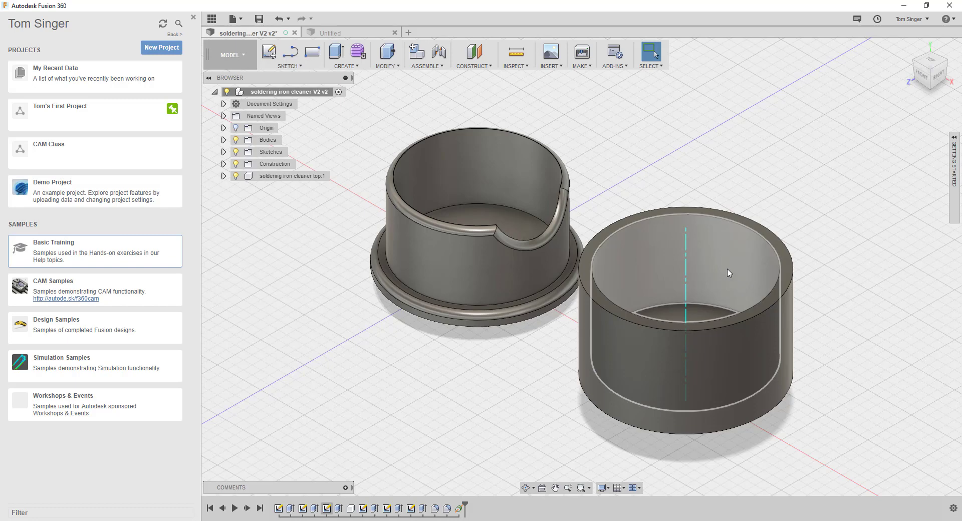
Step: Start Move/Copy, set Move Object to Components, and select the right cylinder
click(393, 67)
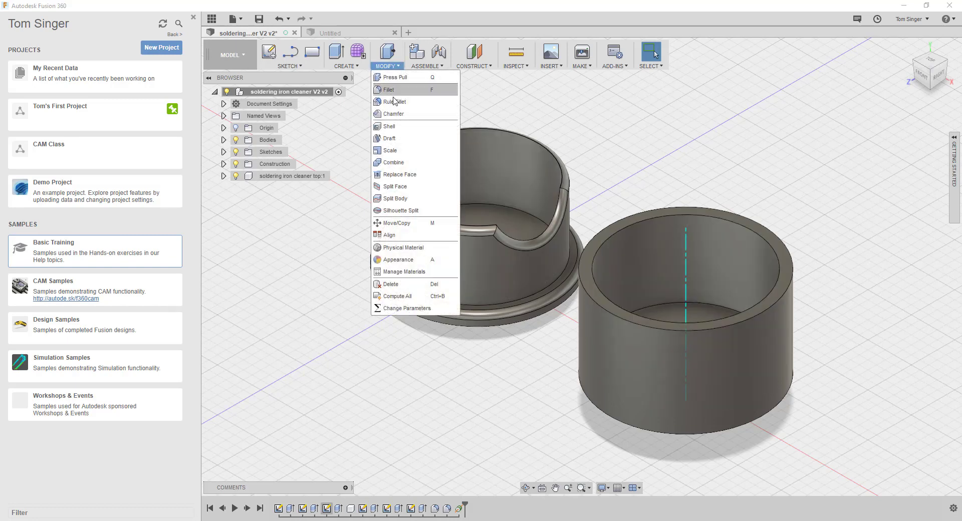
click(397, 223)
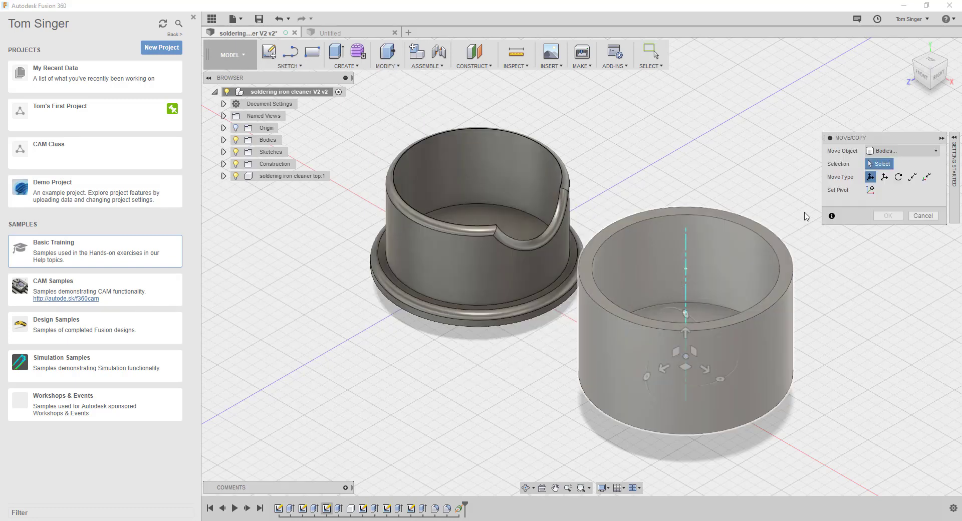
click(705, 380)
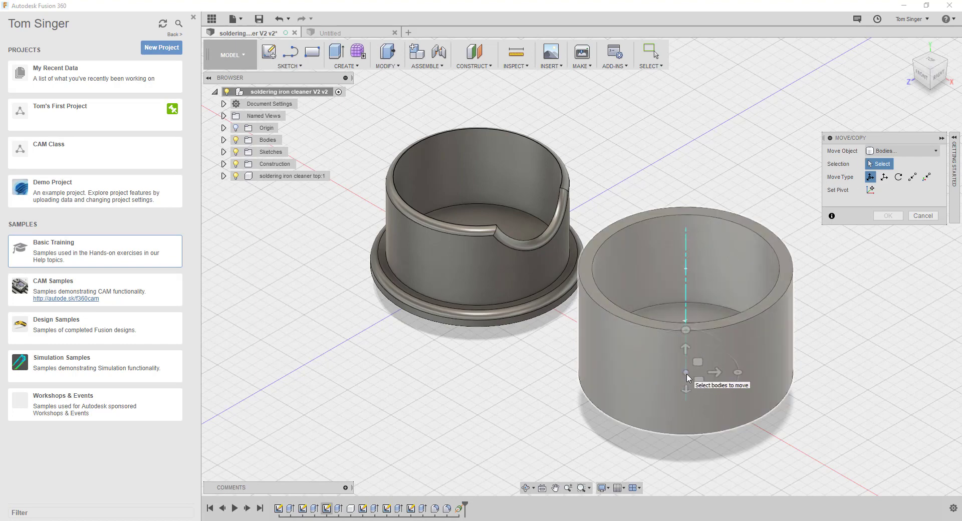
drag(687, 378, 780, 359)
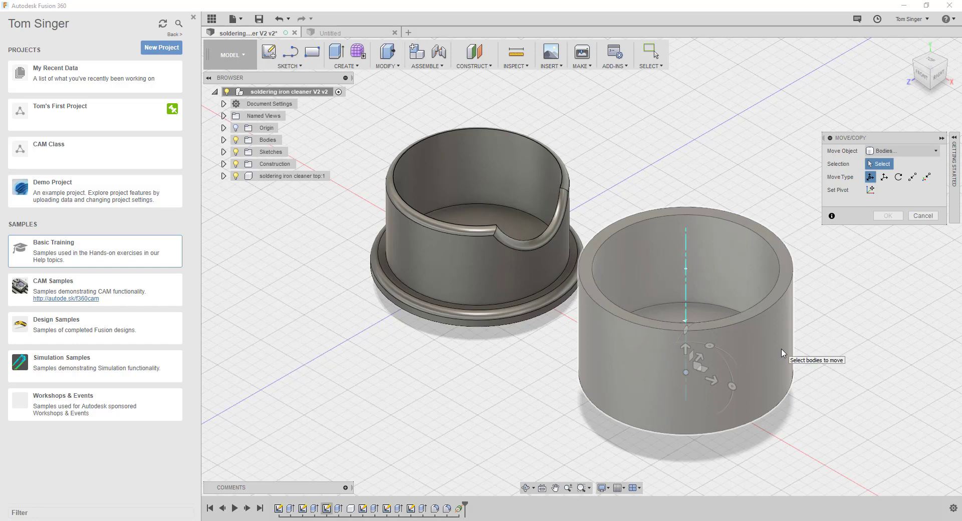
click(889, 151)
click(892, 163)
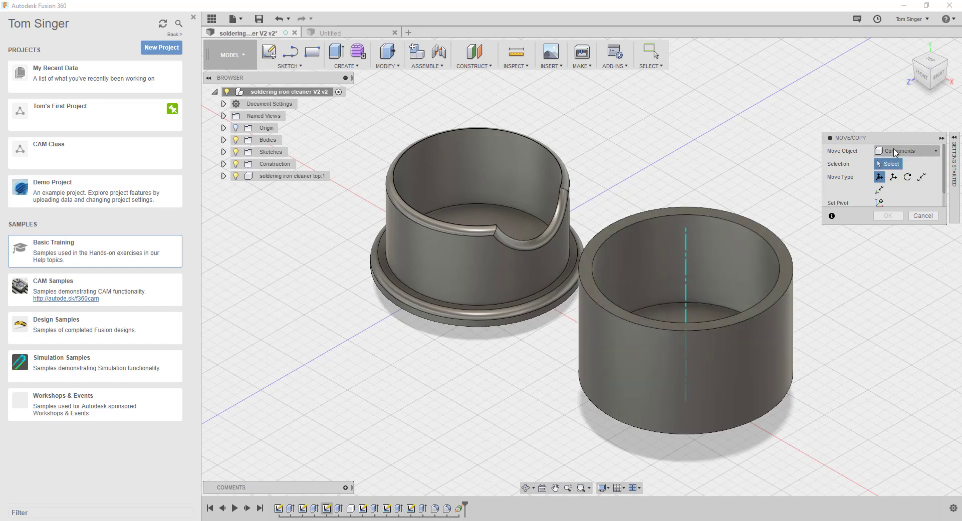
click(754, 358)
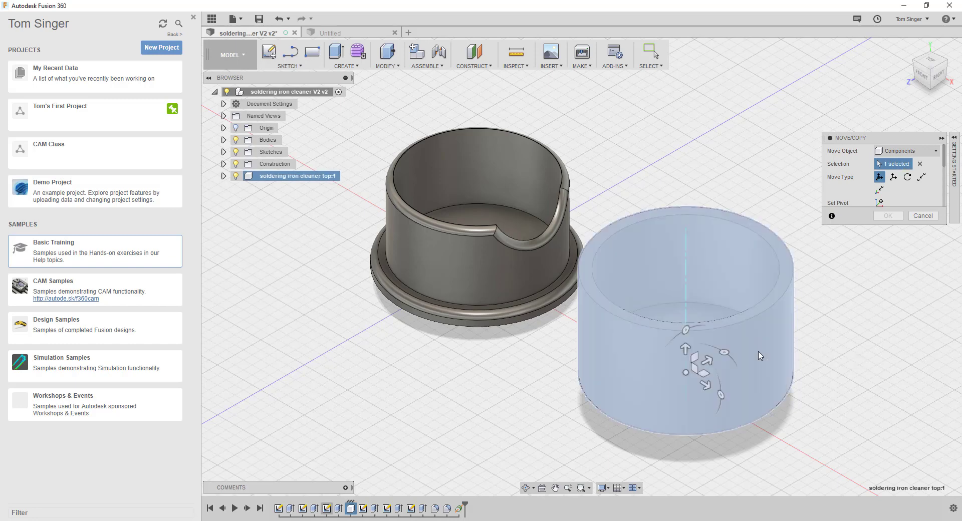
Step: Flip the cylinder 180° and rotate it -60° about the axis so the lettering shows
click(686, 374)
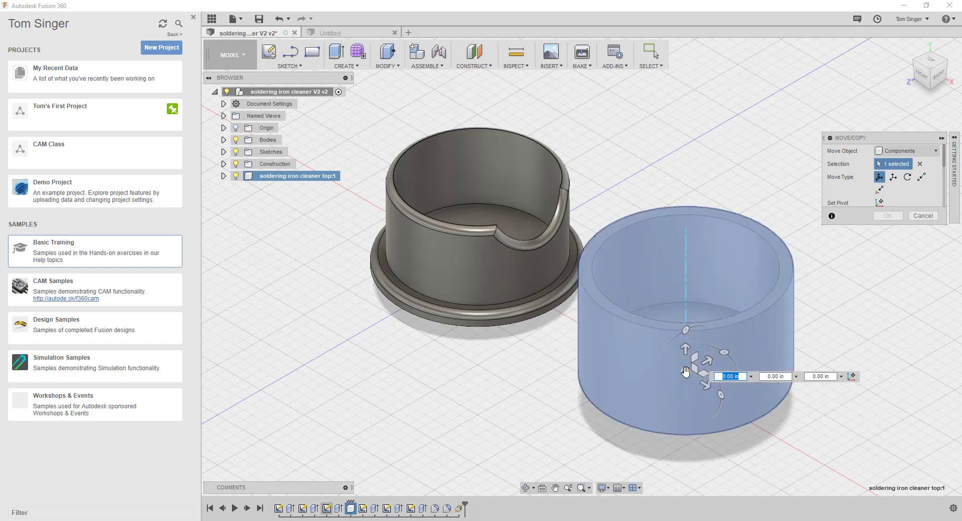
drag(686, 330, 684, 406)
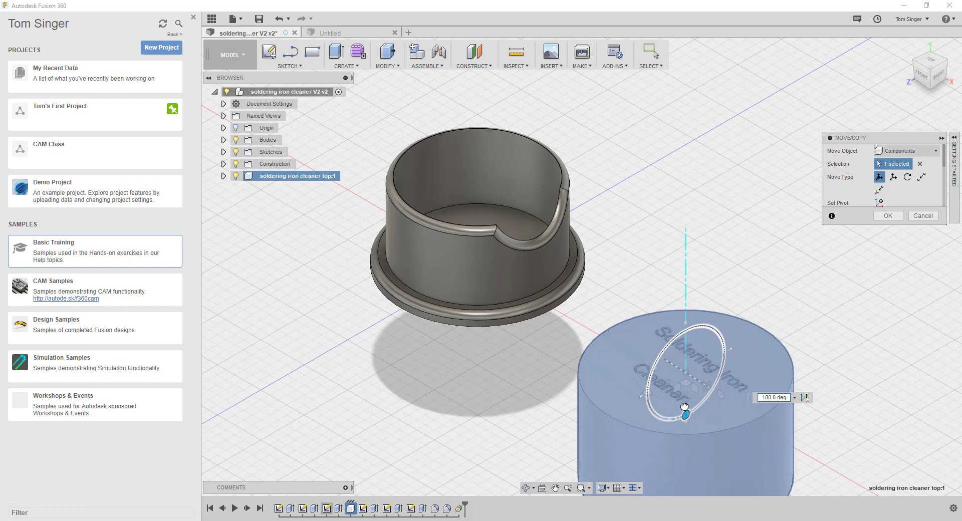
drag(684, 406, 685, 406)
click(766, 397)
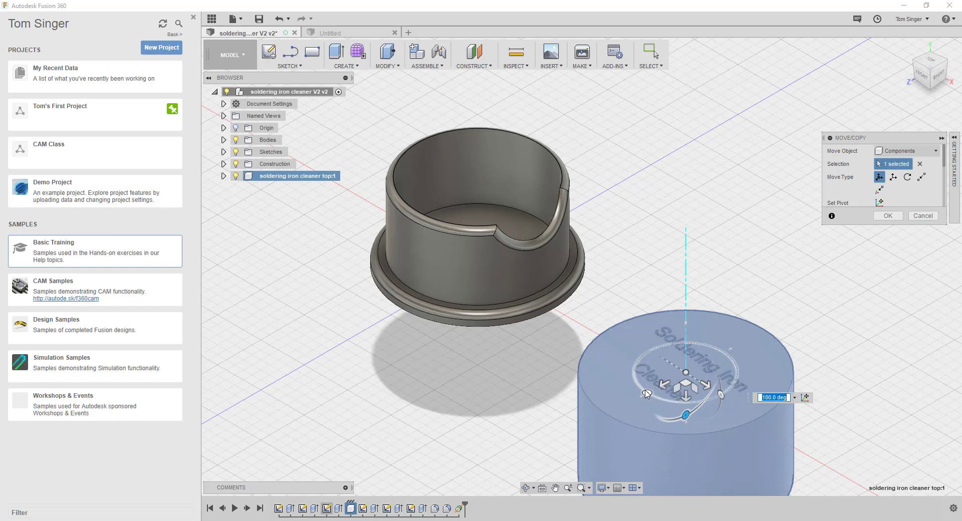
drag(646, 394, 732, 401)
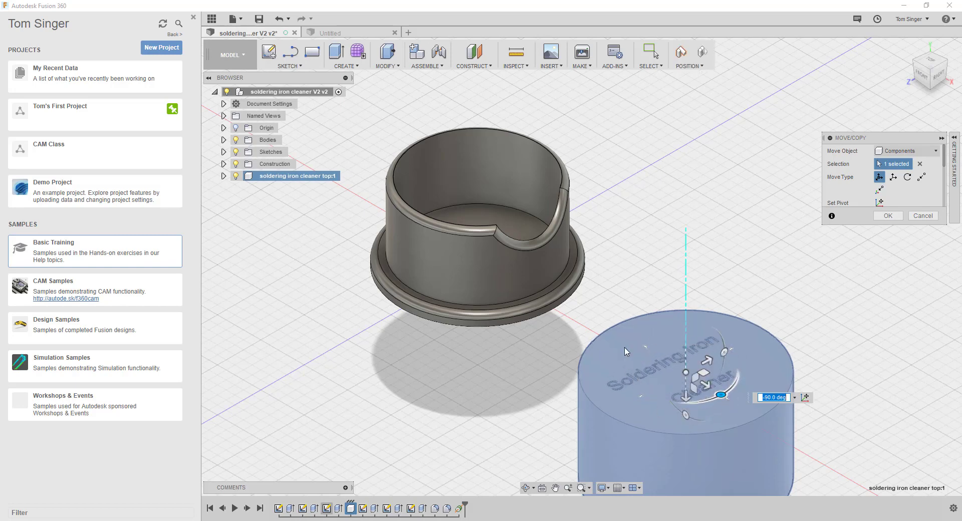
click(887, 216)
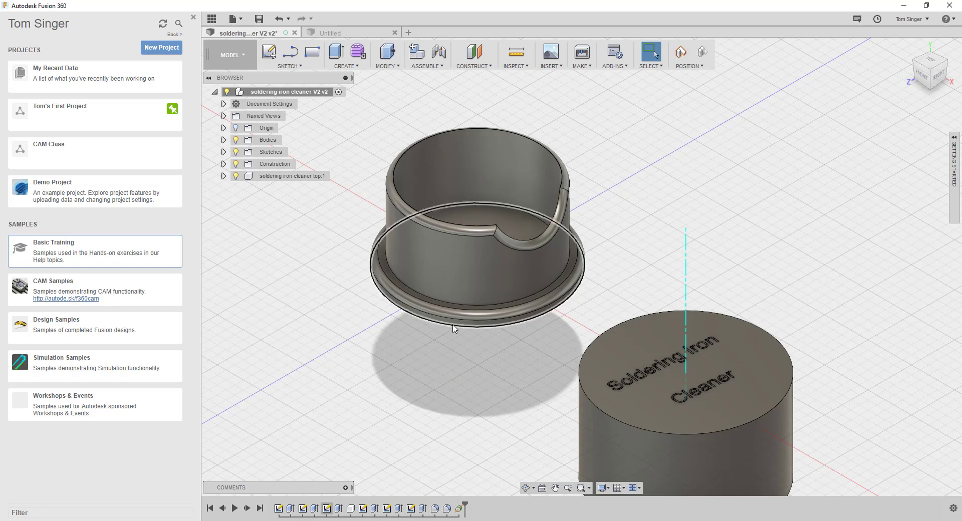
scroll(807, 245, up, 2)
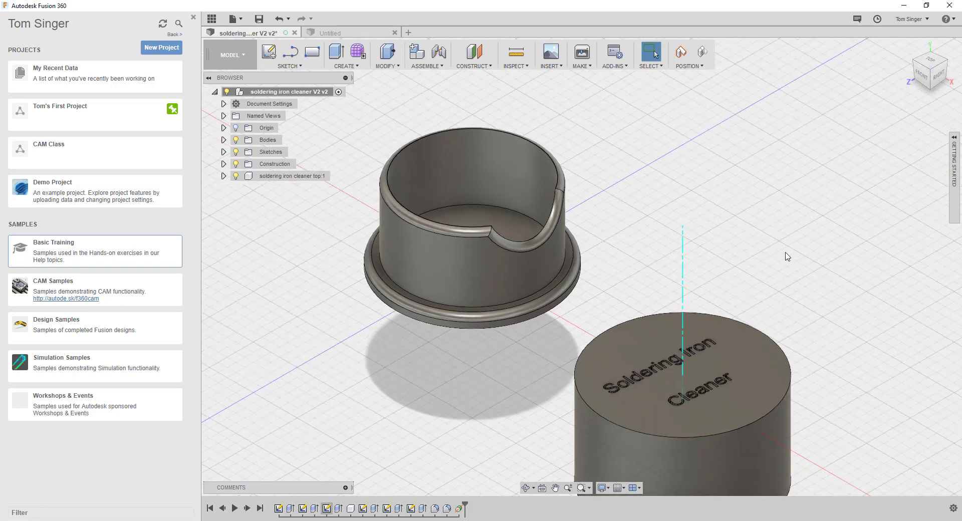
scroll(796, 251, down, 4)
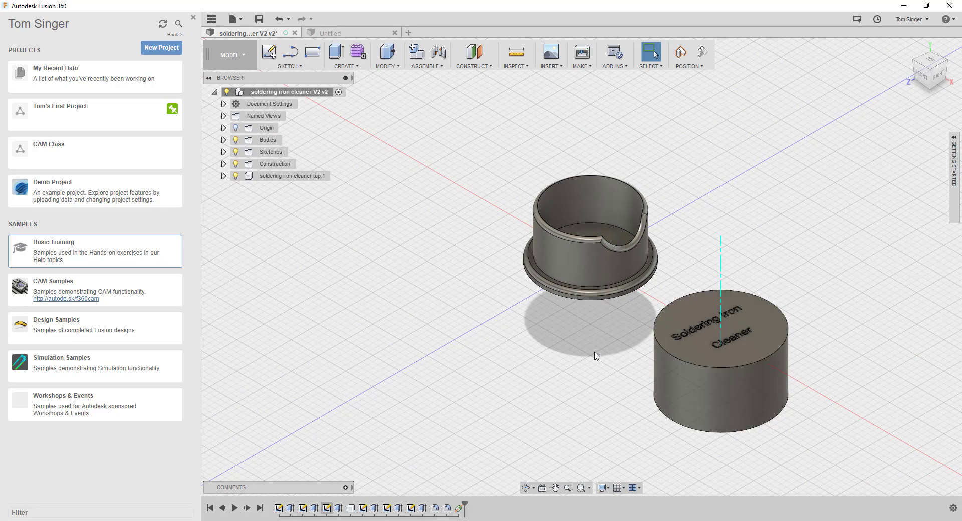
scroll(691, 252, down, 1)
scroll(690, 254, up, 4)
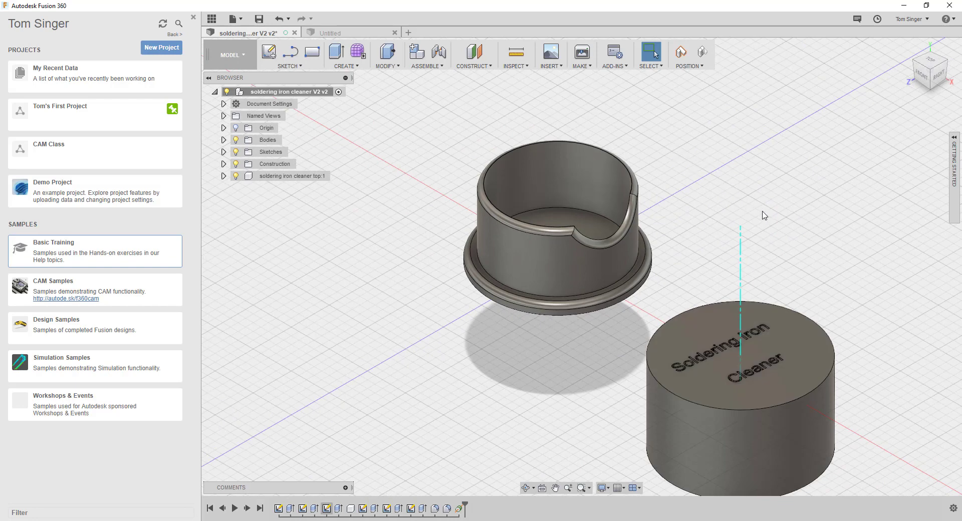
Step: Start a Joint, continue, cancel it, then restart Joint to get the moved-components prompt
click(440, 53)
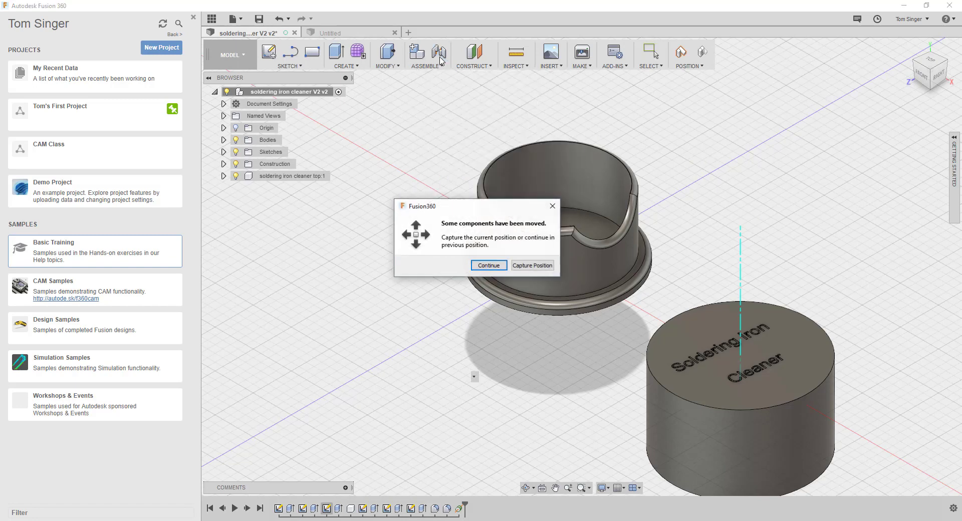
click(488, 266)
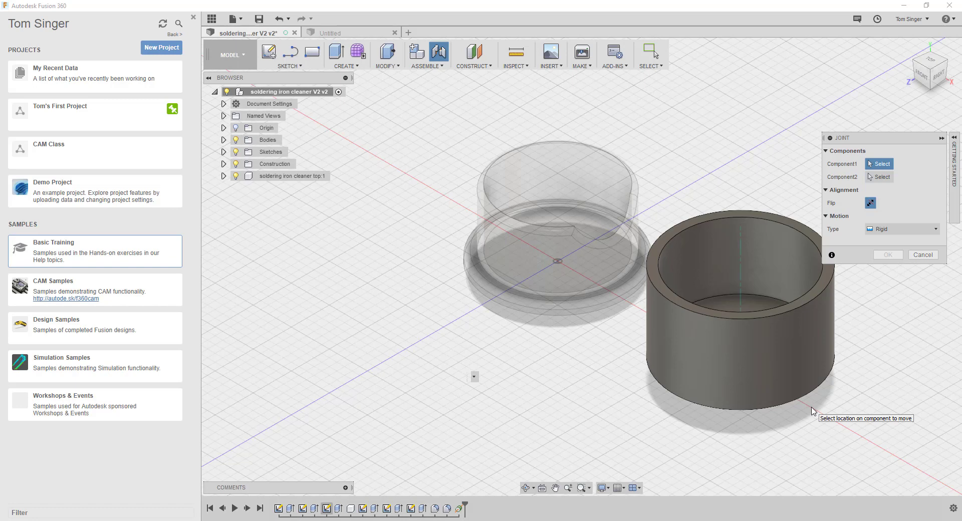
click(925, 255)
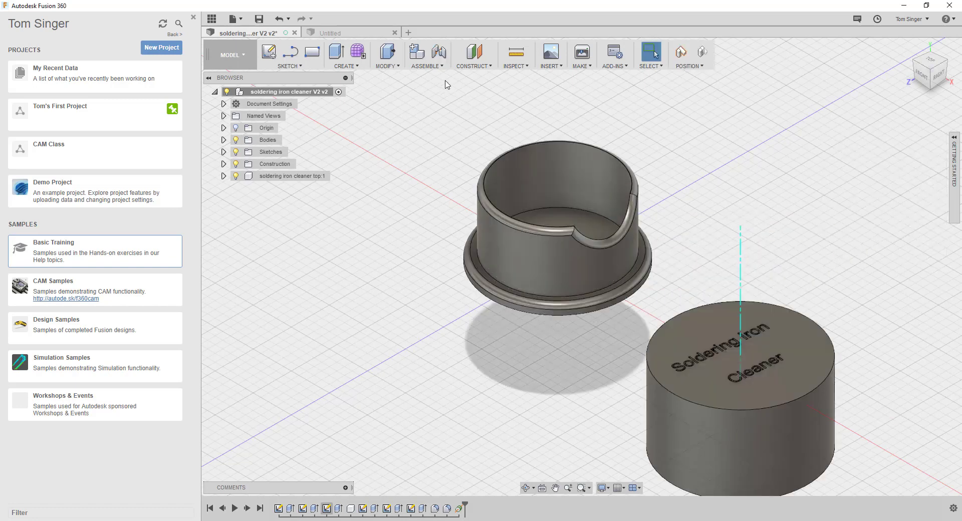
click(437, 55)
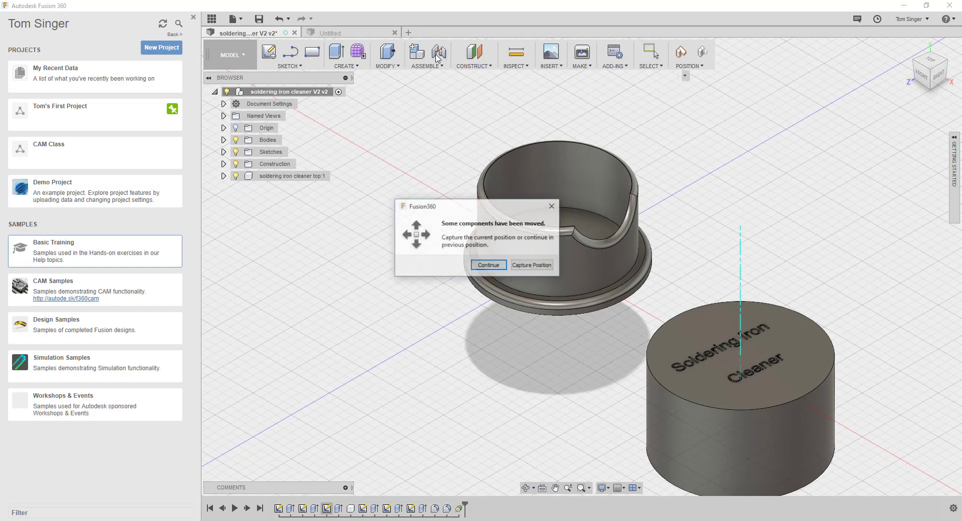
Step: Rigidly join the lettered cylinder's bottom edge to the bowl's edge, seating the lid
click(533, 265)
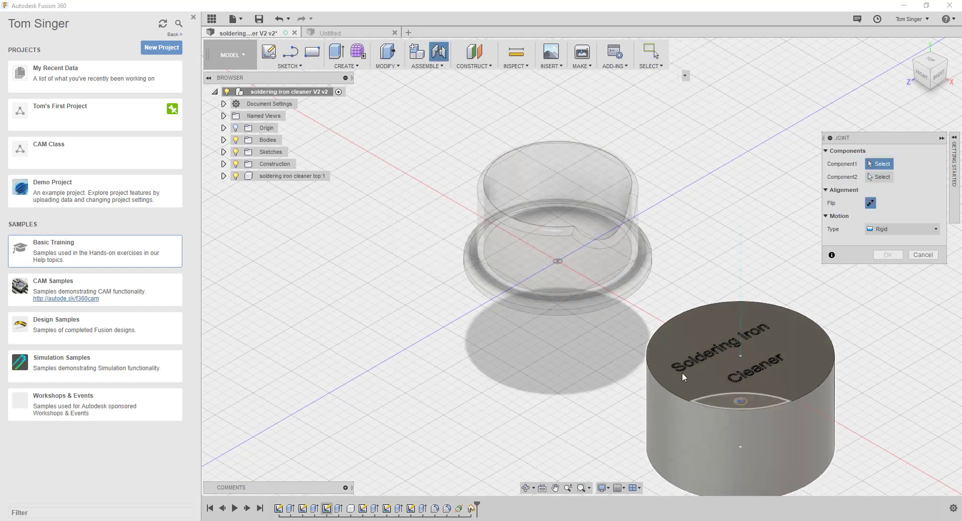
middle_drag(864, 301, 798, 249)
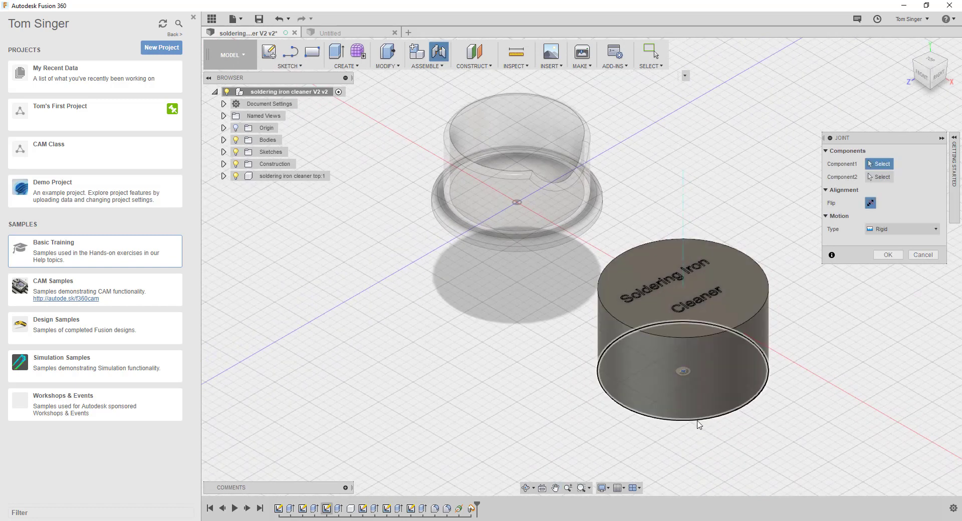
click(690, 425)
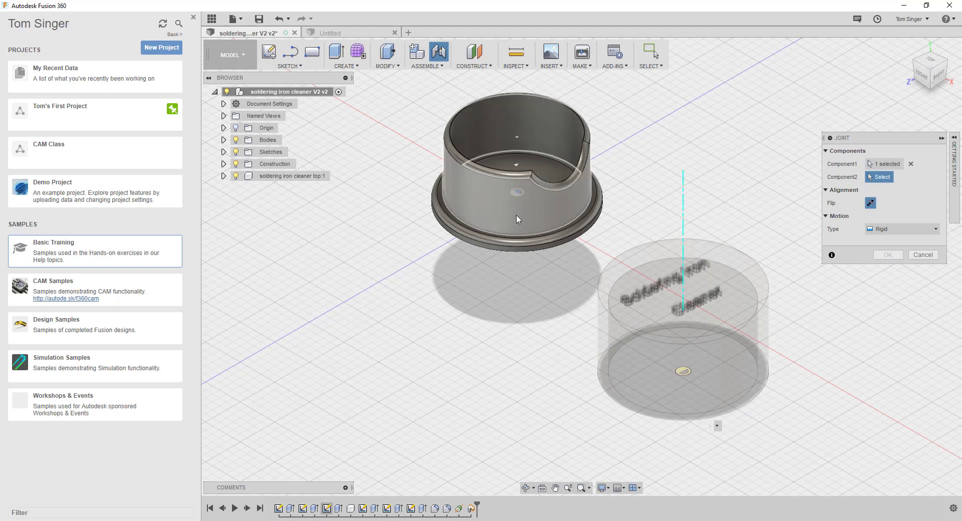
click(540, 251)
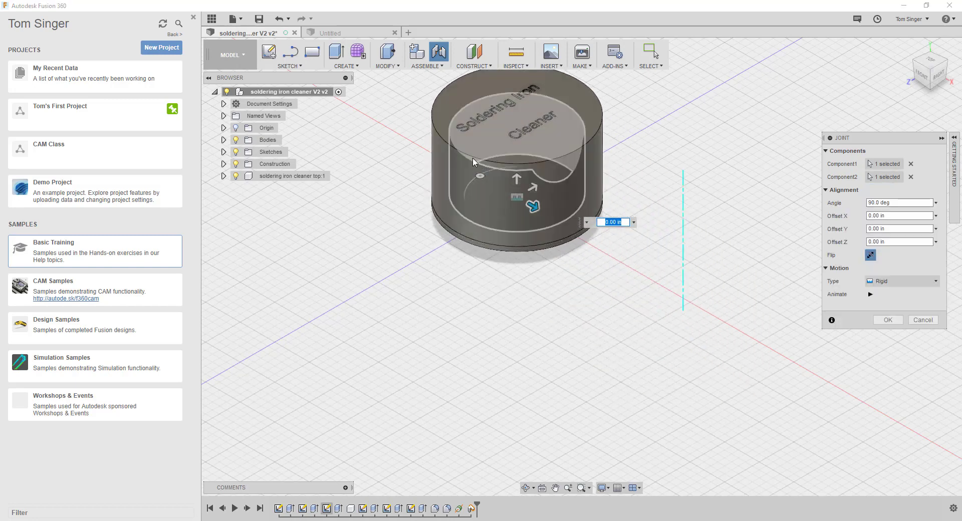
click(886, 321)
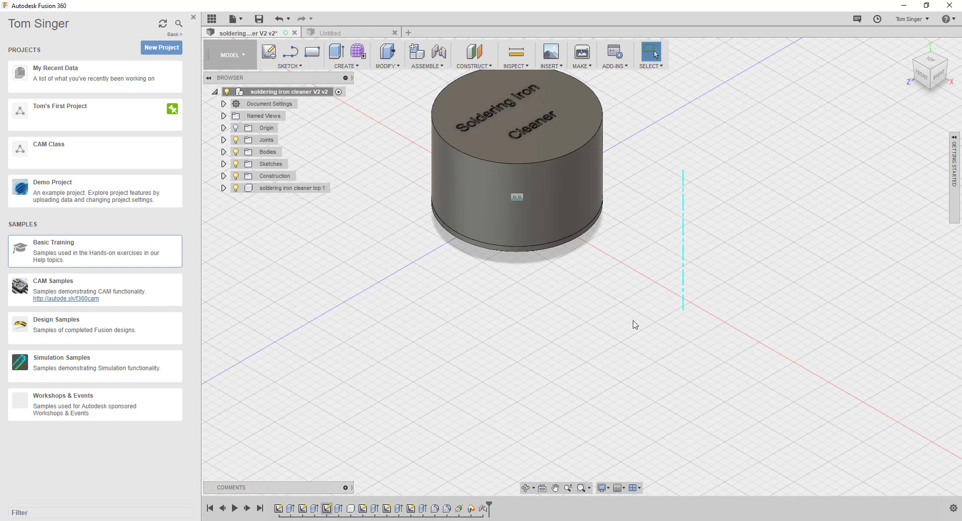
Step: From the Right view, apply the Glass (Blue) appearance to the bowl body
click(939, 75)
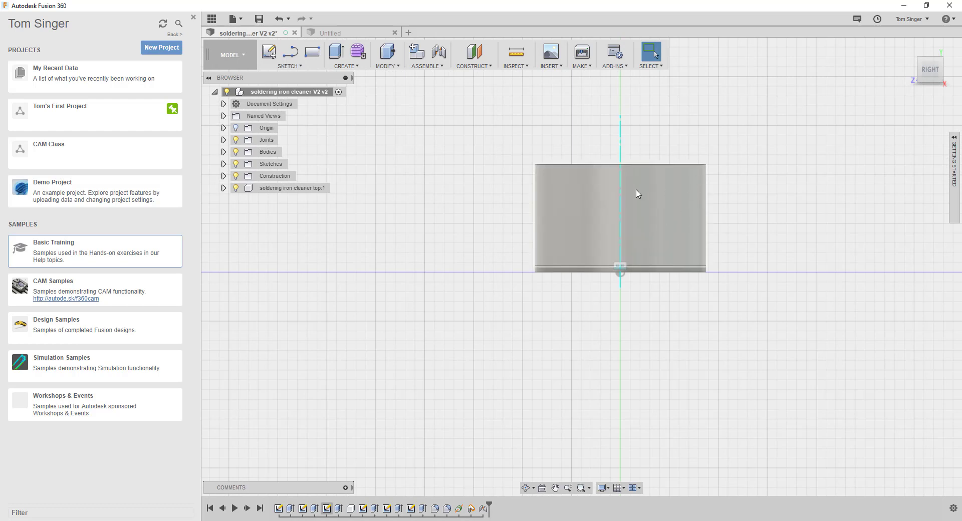
right_click(669, 210)
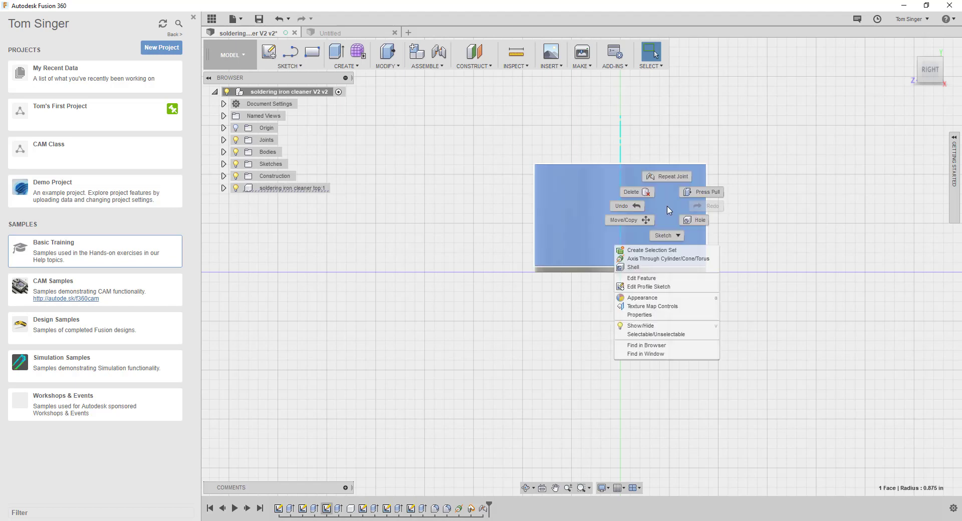
click(642, 298)
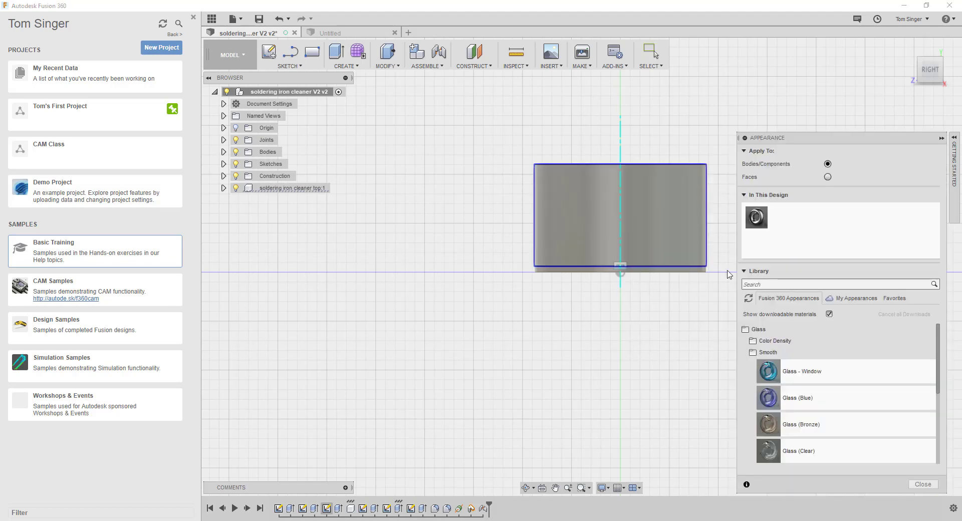
drag(774, 403, 652, 220)
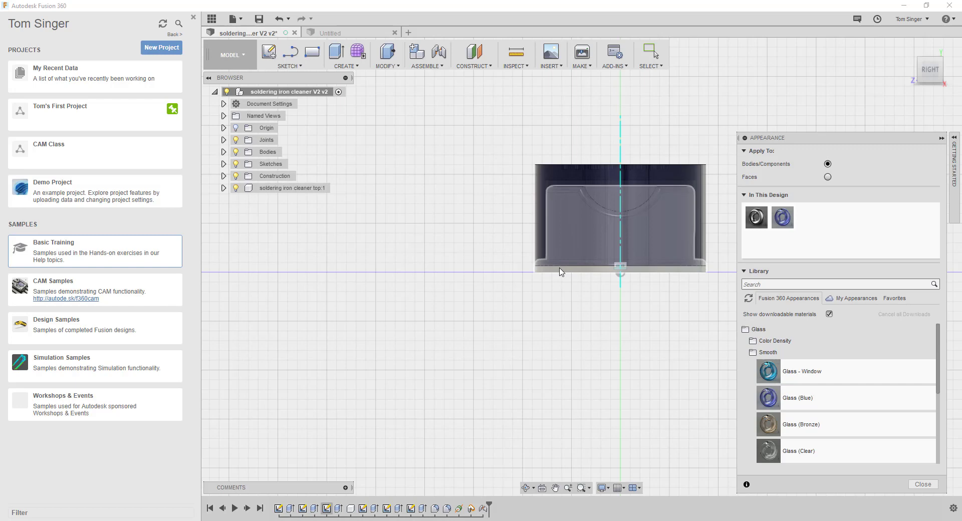
Step: Recentre on the blue body, hide the appearance library and return to the home view
scroll(705, 271, up, 5)
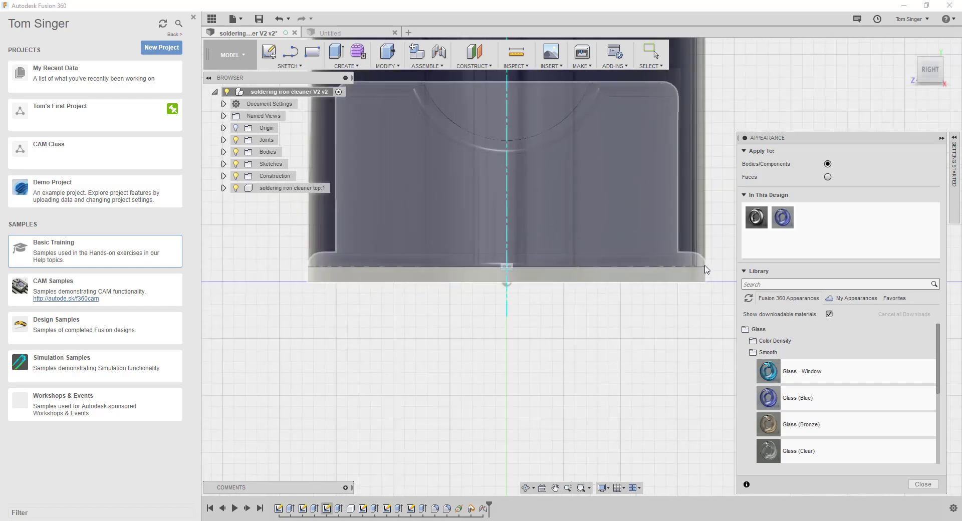
scroll(705, 269, up, 3)
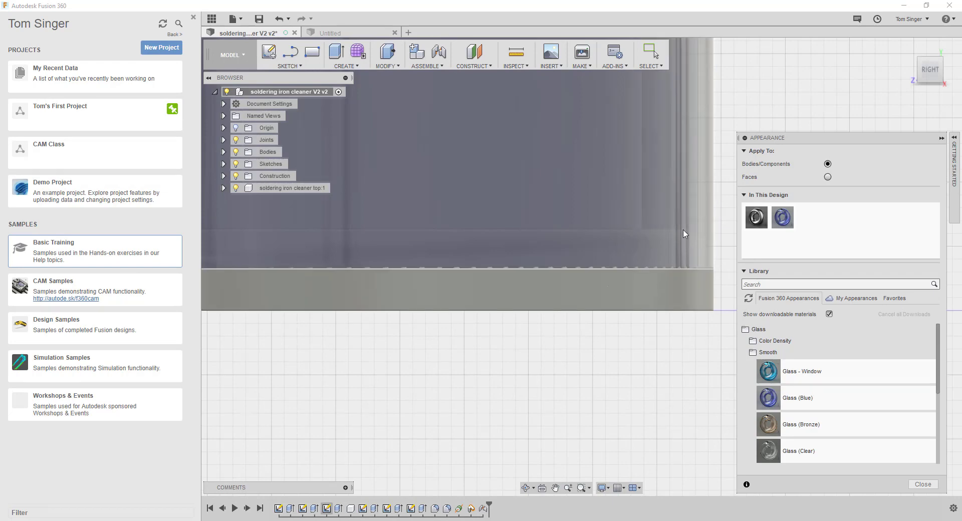
scroll(685, 234, down, 6)
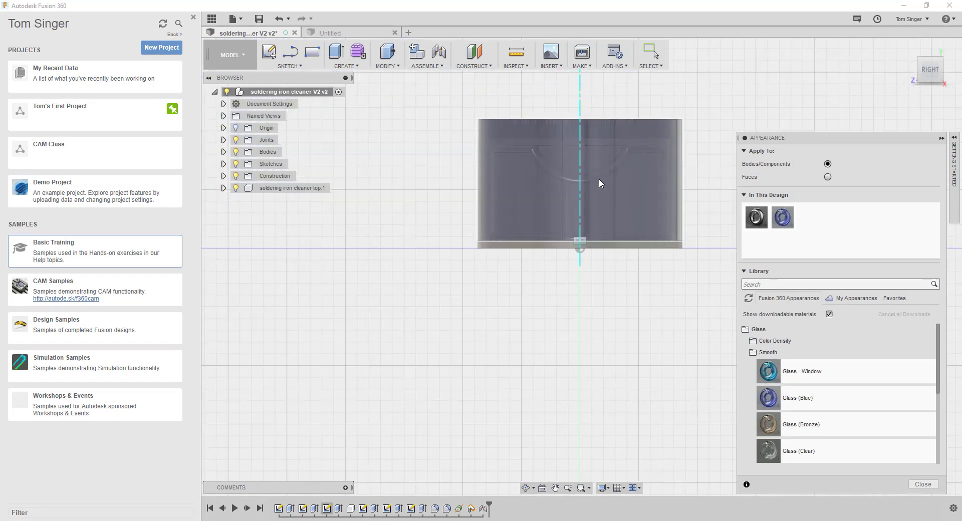
middle_drag(599, 179, 584, 234)
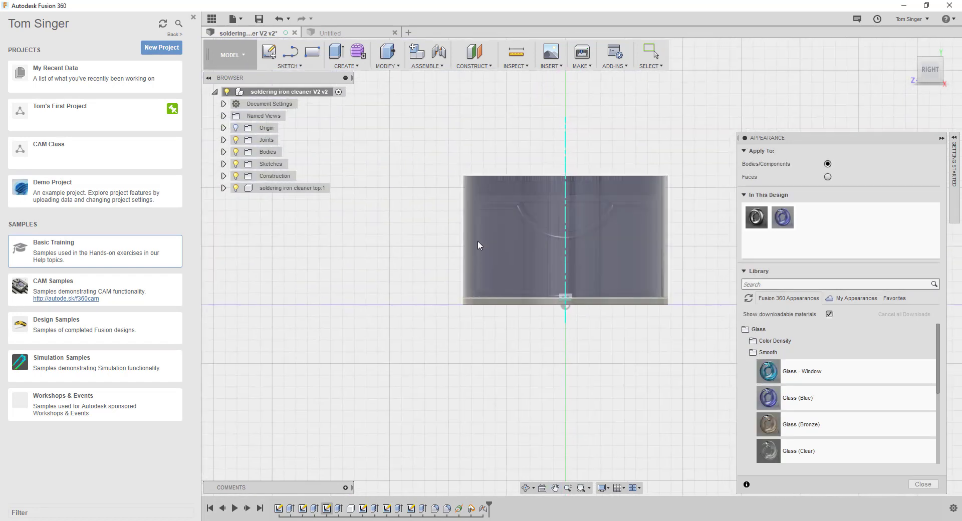
scroll(520, 190, up, 5)
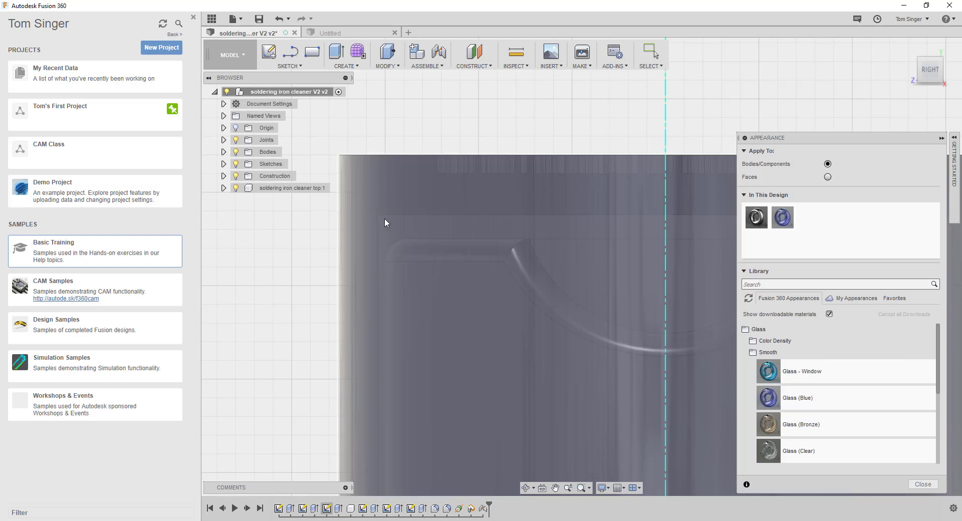
scroll(392, 220, up, 4)
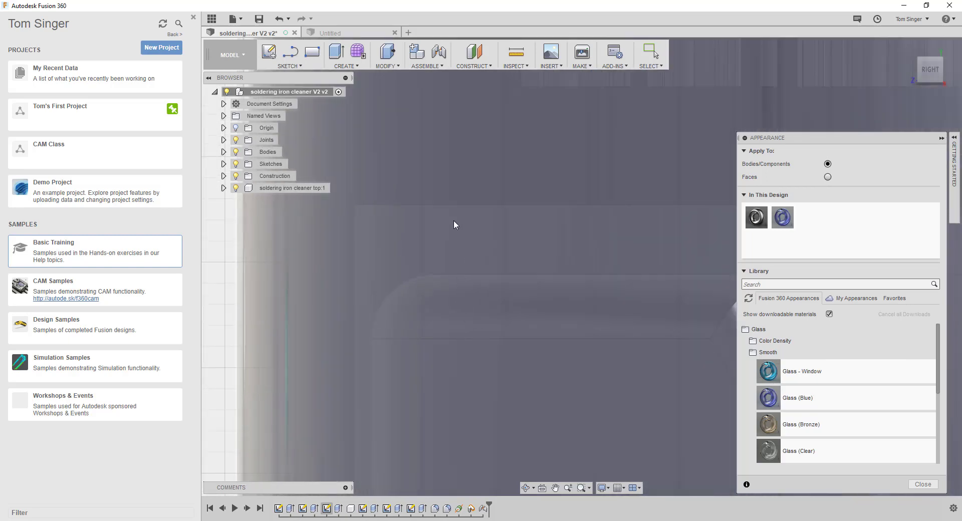
scroll(477, 291, down, 8)
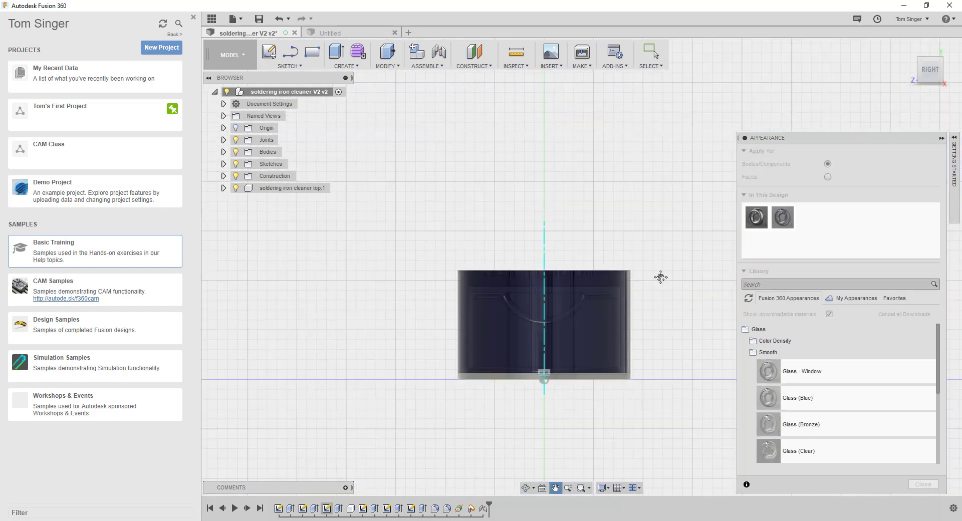
middle_drag(648, 265, 573, 229)
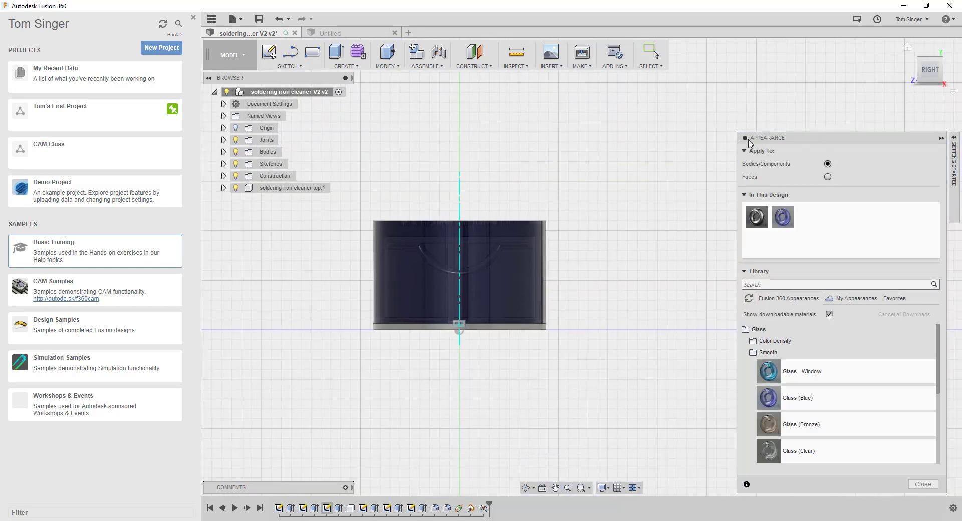
click(942, 138)
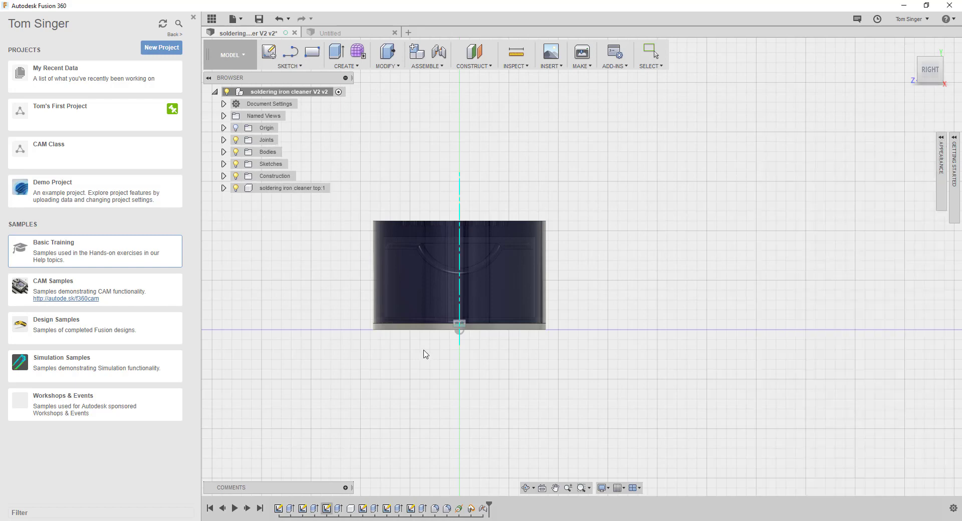
click(907, 46)
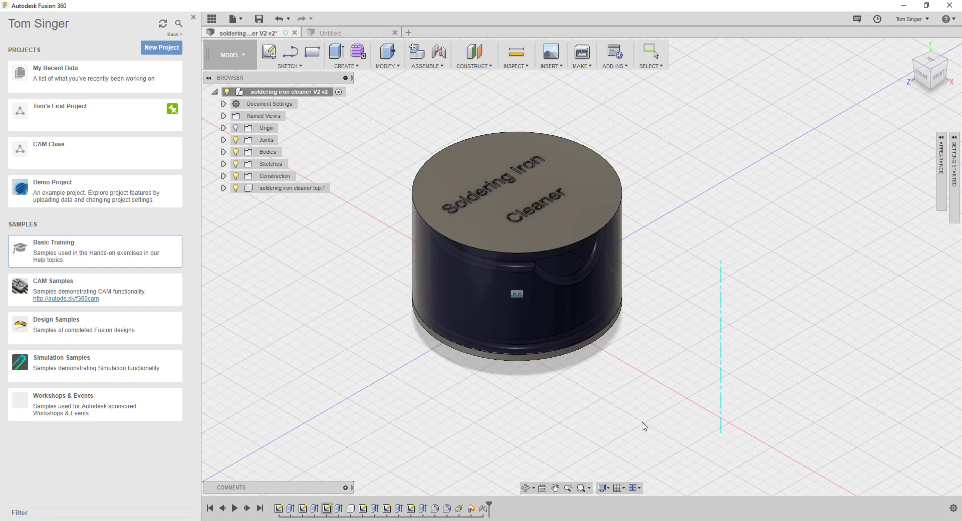
Step: Create a new blank design and start a sketch on the horizontal XZ ground plane
click(340, 33)
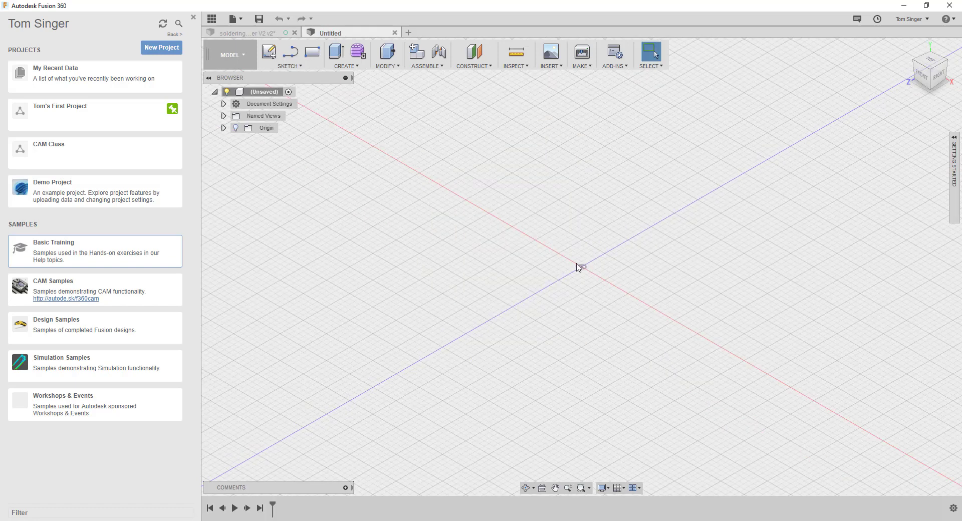
click(242, 20)
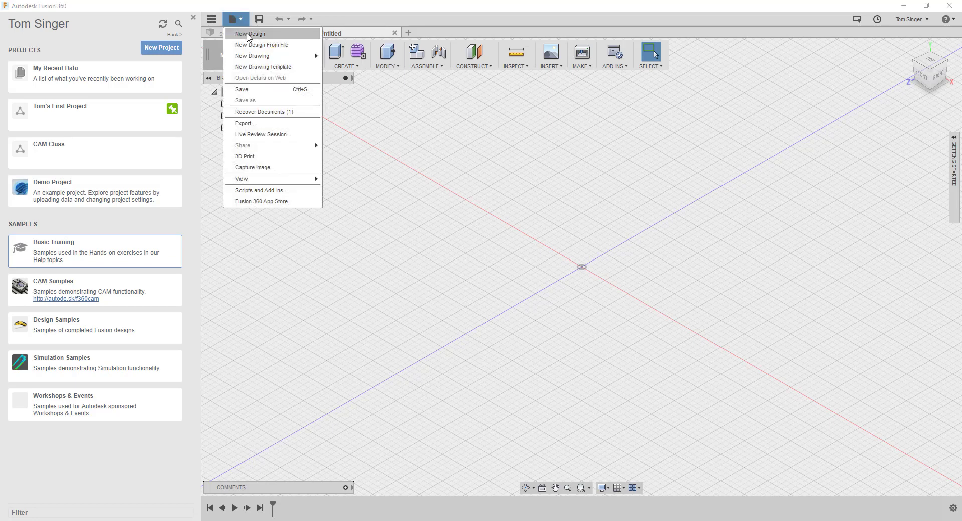
click(368, 36)
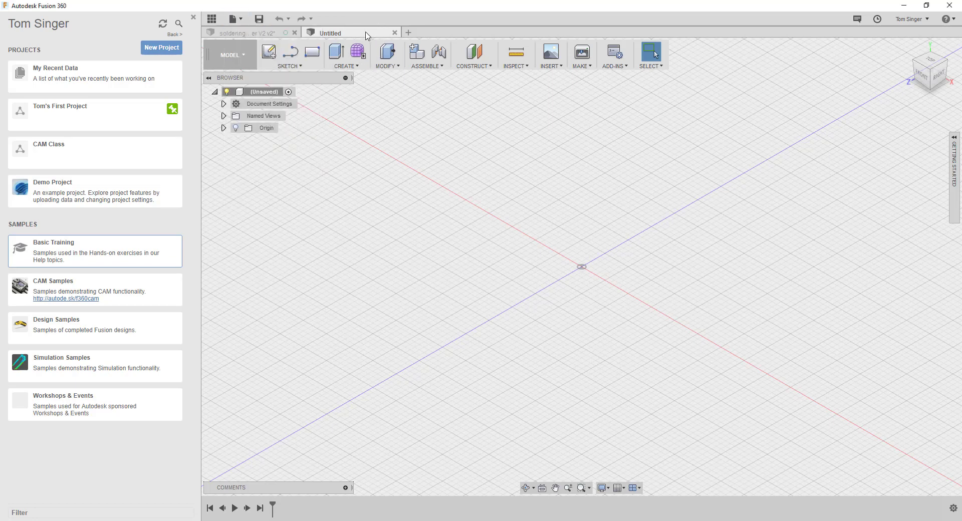
click(269, 56)
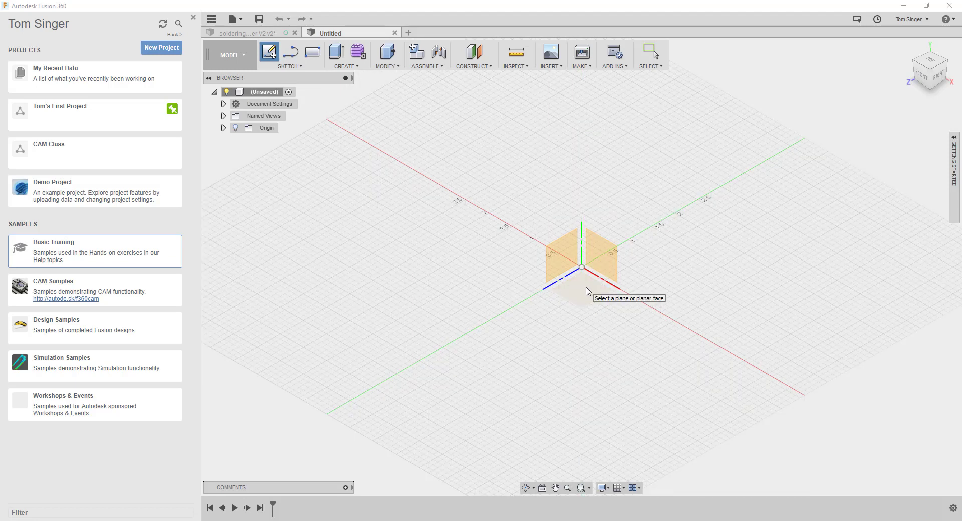
click(587, 291)
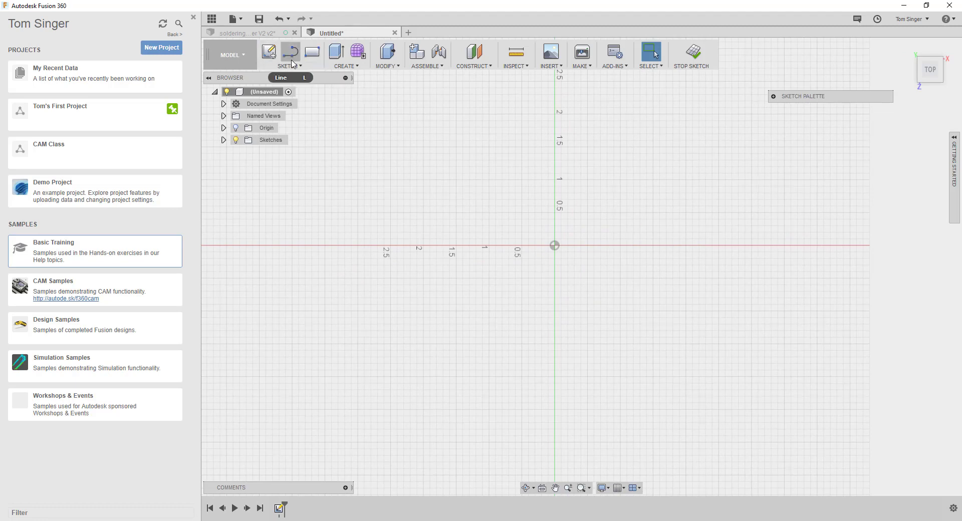
Step: Draw a two-point circle from the origin and a rectangle surrounding it
click(303, 66)
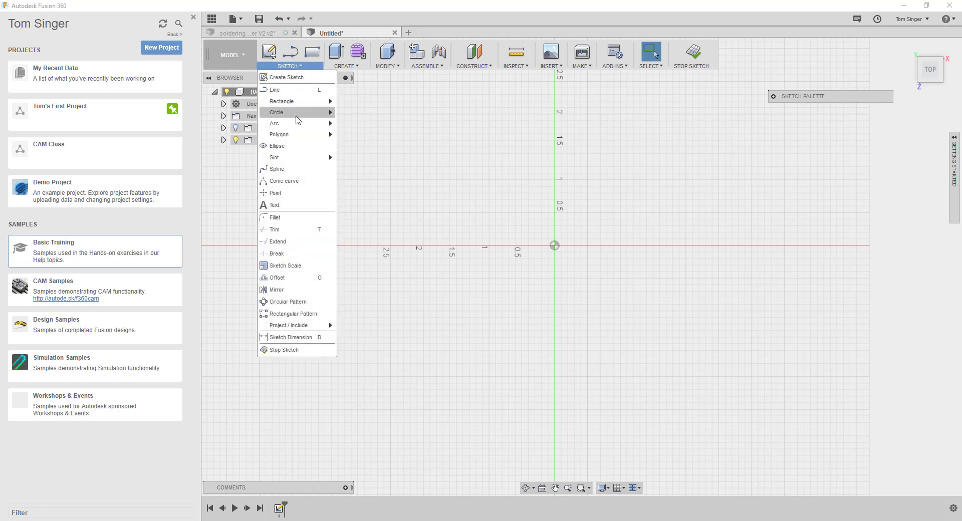
mouse_move(324, 128)
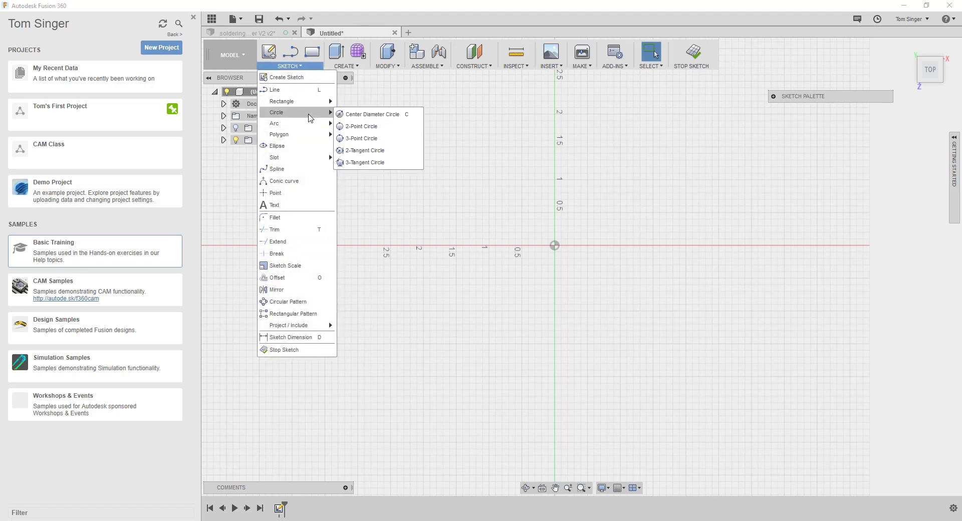
click(358, 127)
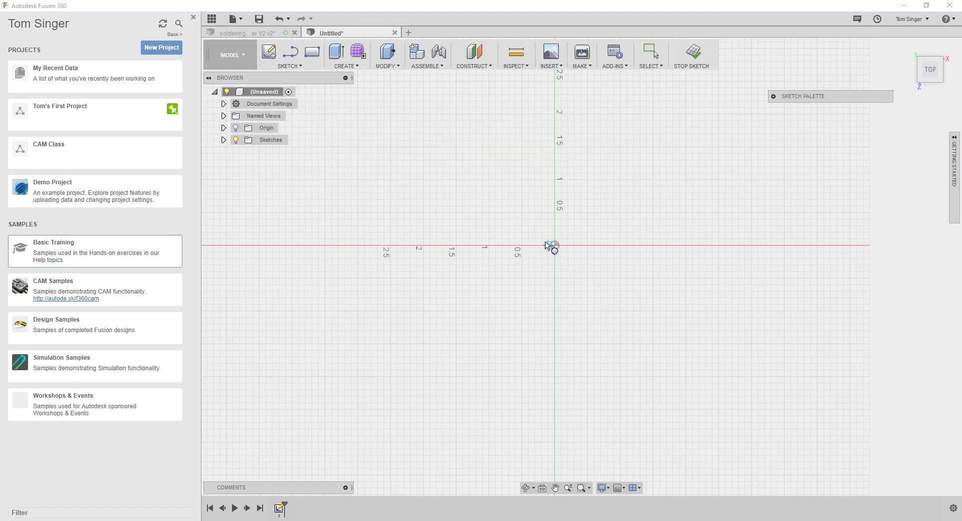
click(554, 246)
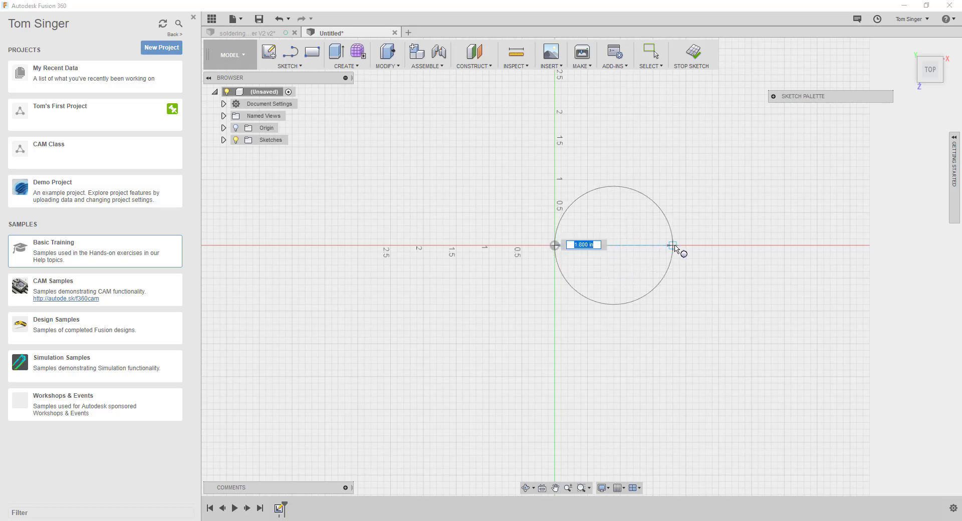
click(693, 246)
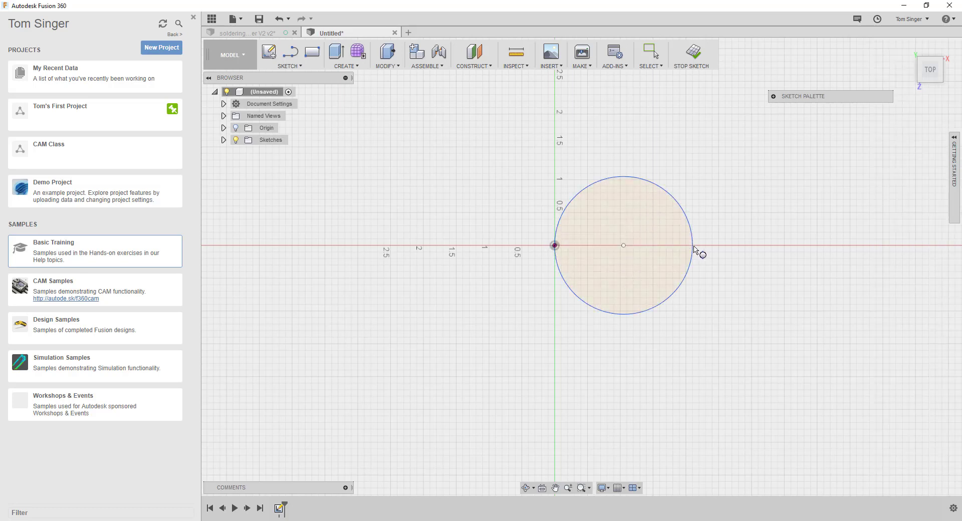
click(312, 52)
click(495, 134)
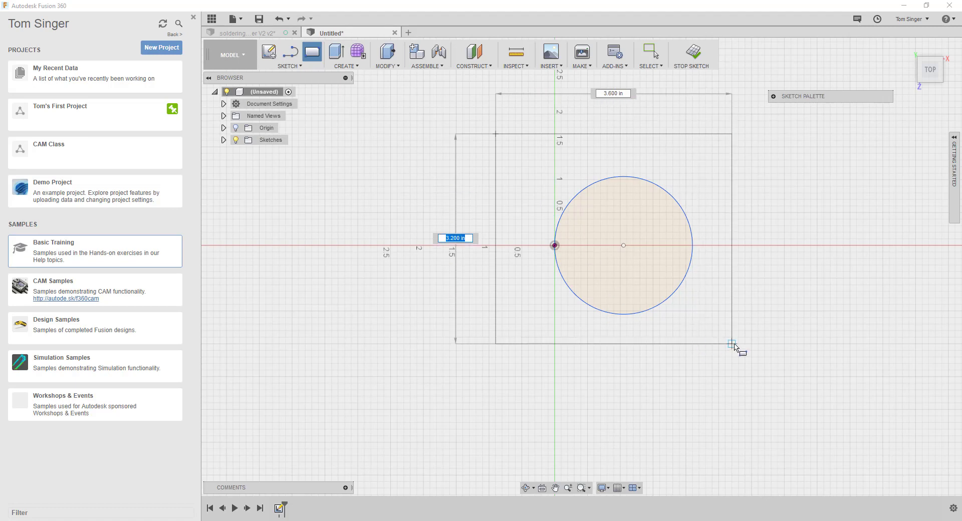
click(771, 376)
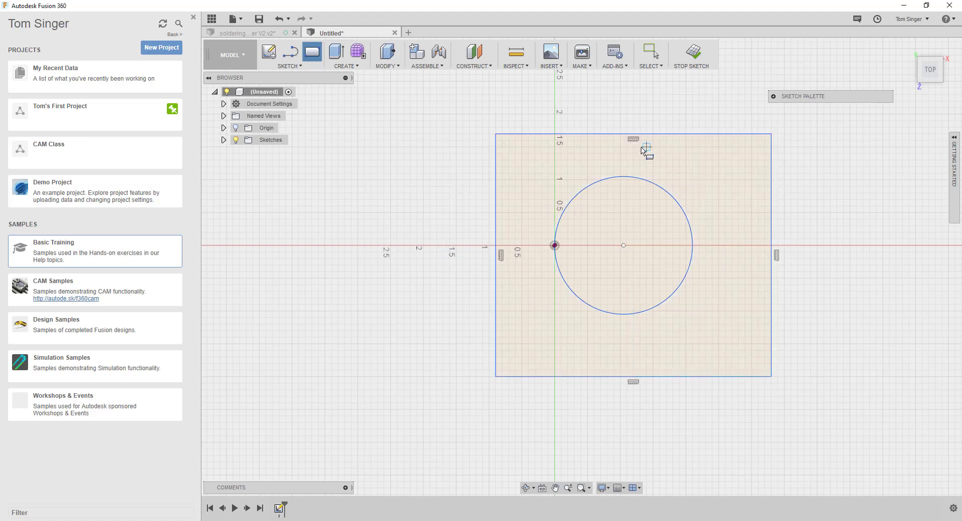
Step: Dimension the square's lower-left edge at 4 in
click(907, 47)
scroll(597, 150, down, 4)
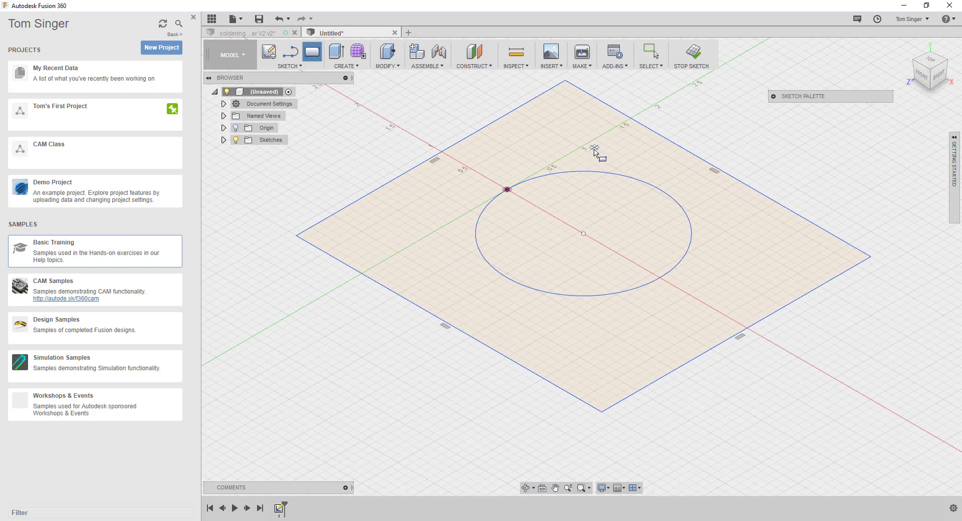
click(299, 66)
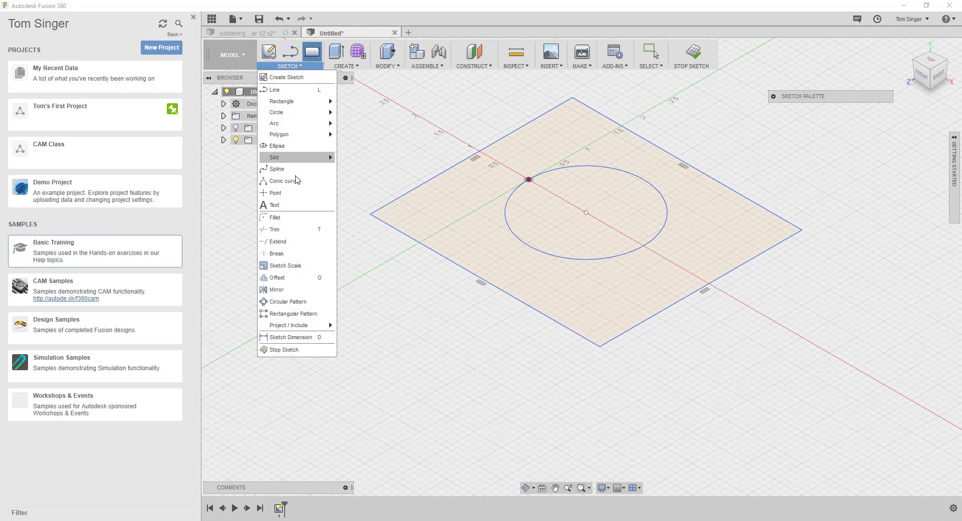
click(291, 337)
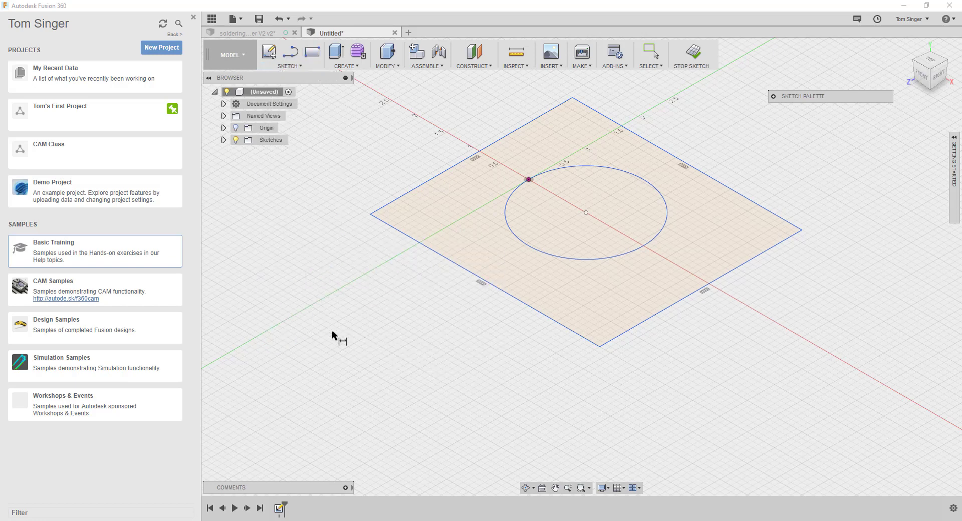
click(506, 293)
click(420, 325)
text(4.)
key(Return)
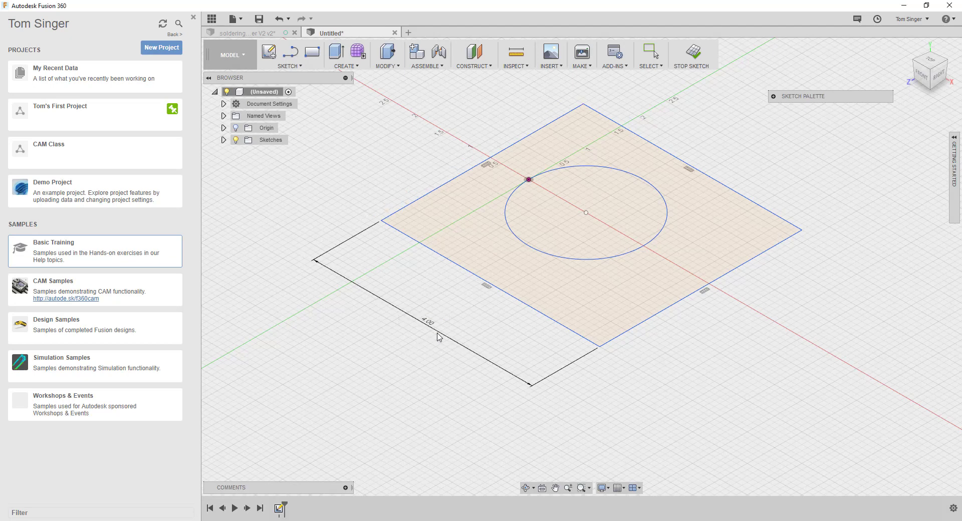
Step: Dimension the circle's diameter at 2 in and the square's upper-left edge at 4 in
click(594, 167)
click(690, 136)
text(2)
key(Return)
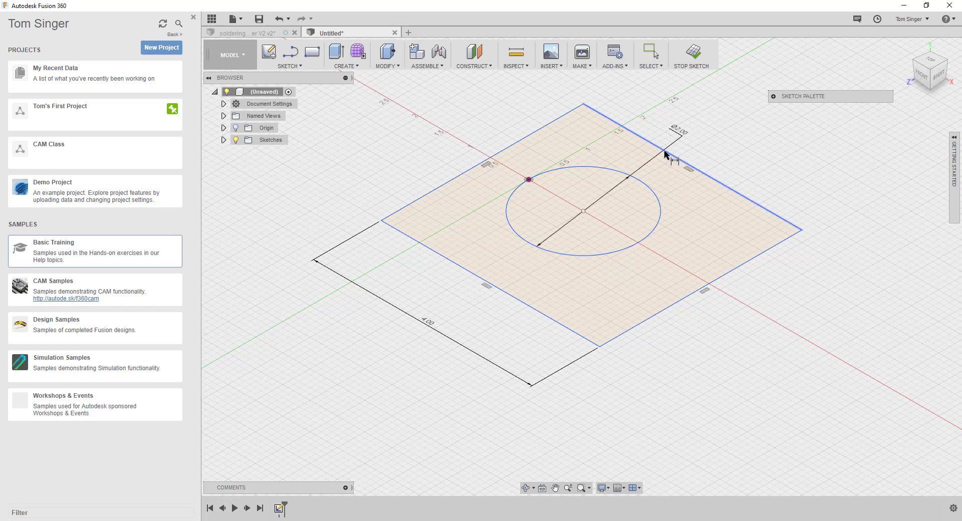
click(551, 122)
click(455, 121)
text(4)
key(Return)
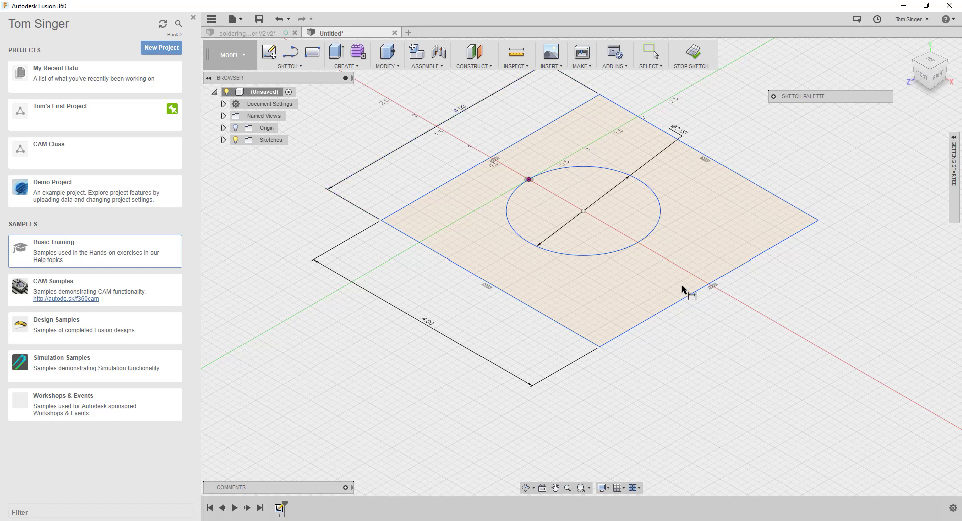
Step: Extrude the square profile around the circle 2 in tall into a block
click(337, 53)
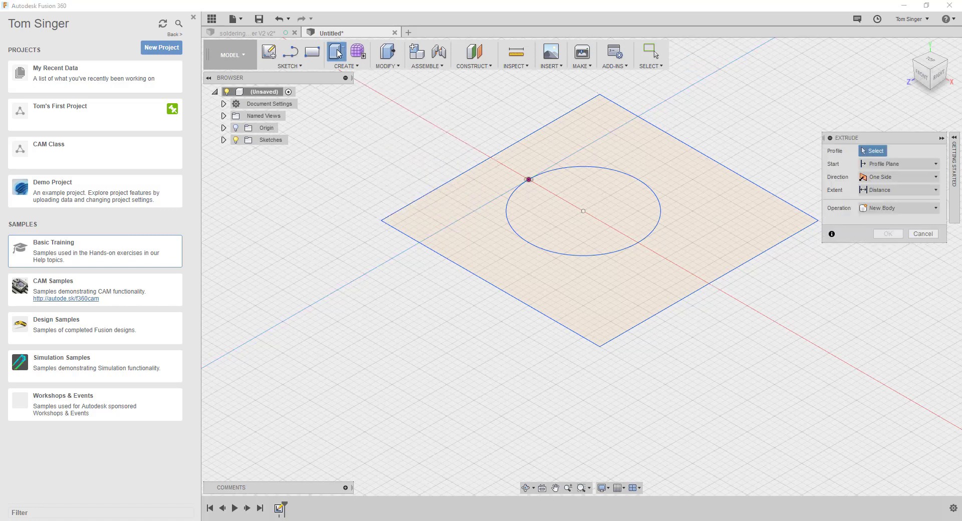
click(464, 234)
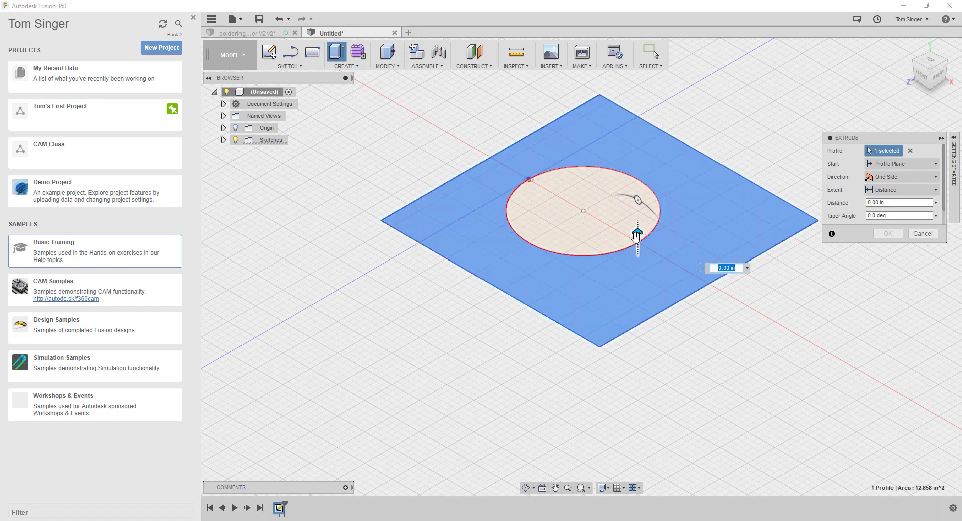
drag(637, 239, 639, 122)
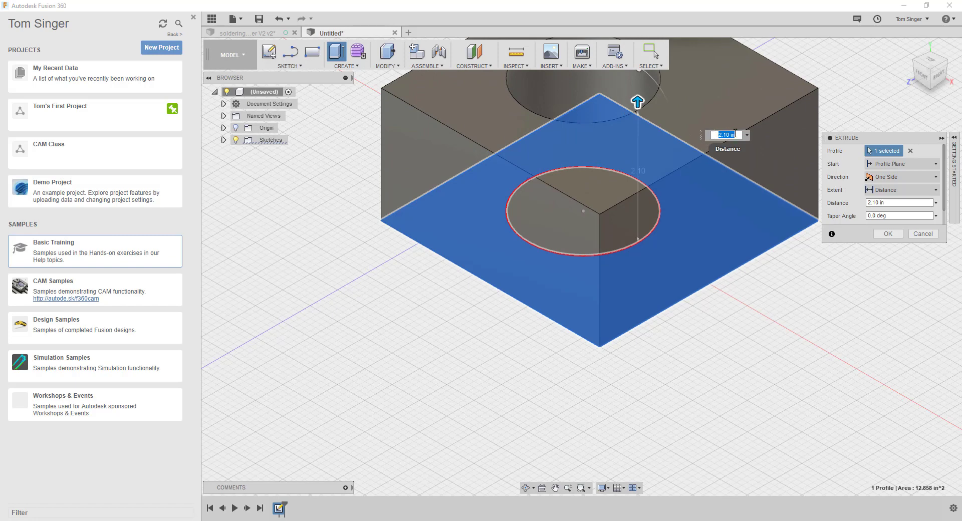
text(2.5)
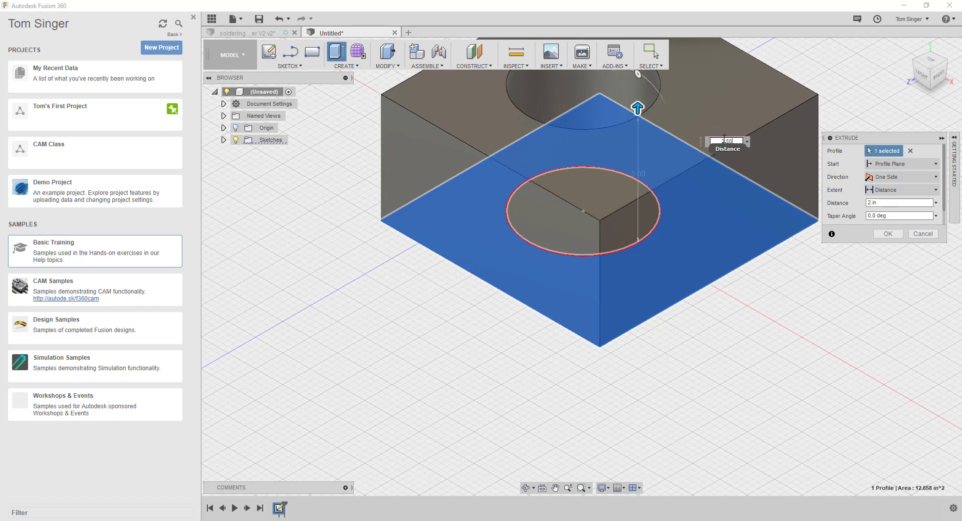
key(Return)
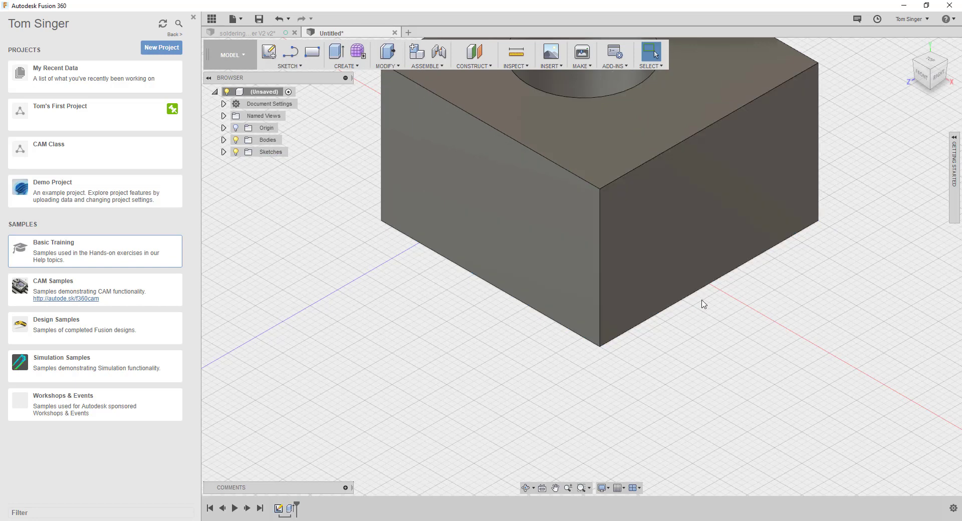
scroll(702, 302, down, 3)
scroll(626, 285, down, 3)
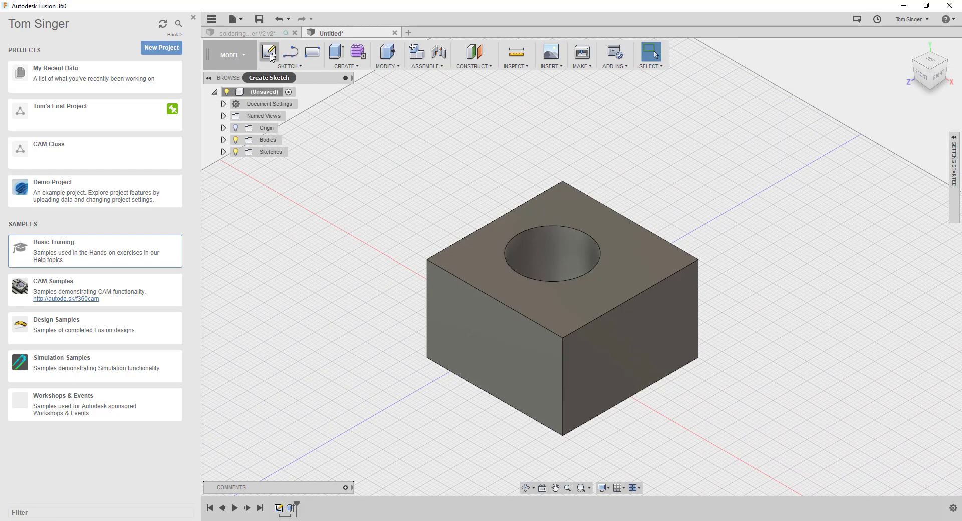
Step: Create a sketch on the front vertical XY plane and pick the Circumscribed Polygon tool
click(270, 56)
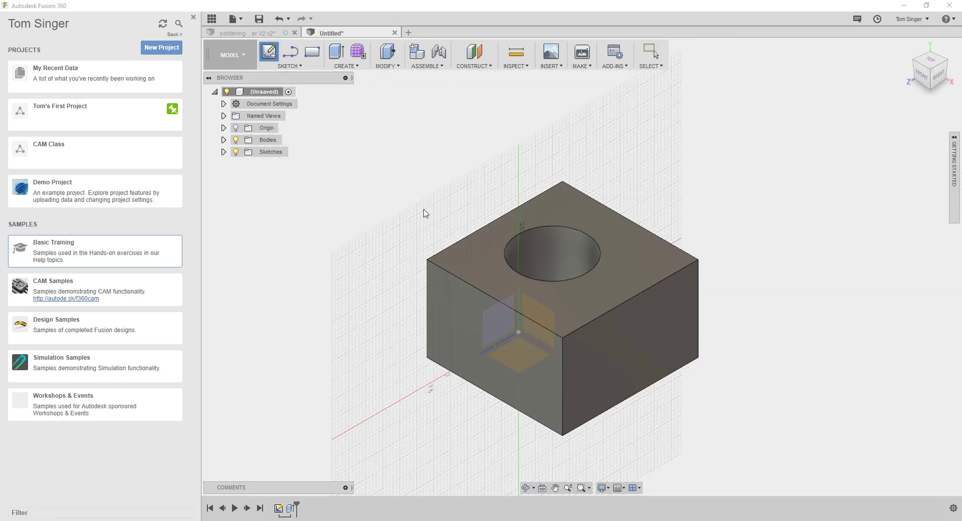
click(490, 346)
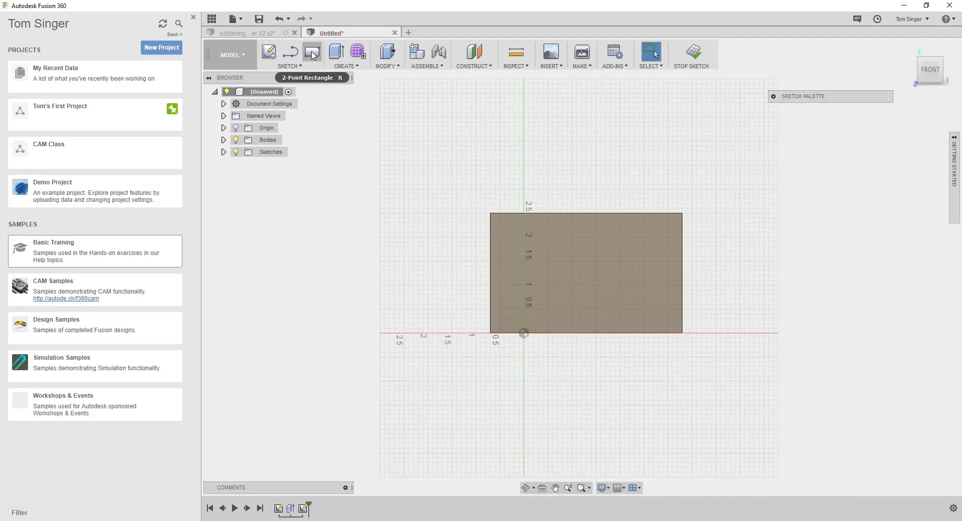
click(290, 65)
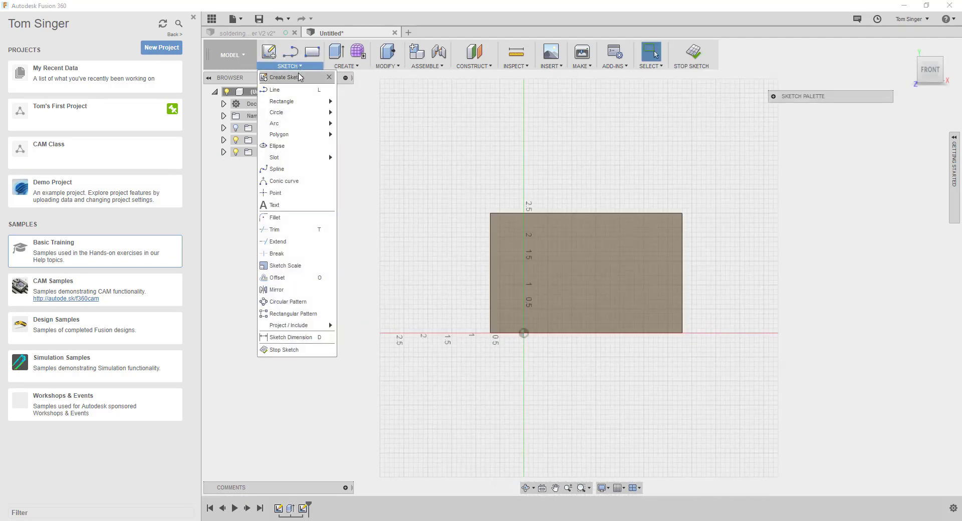
mouse_move(302, 113)
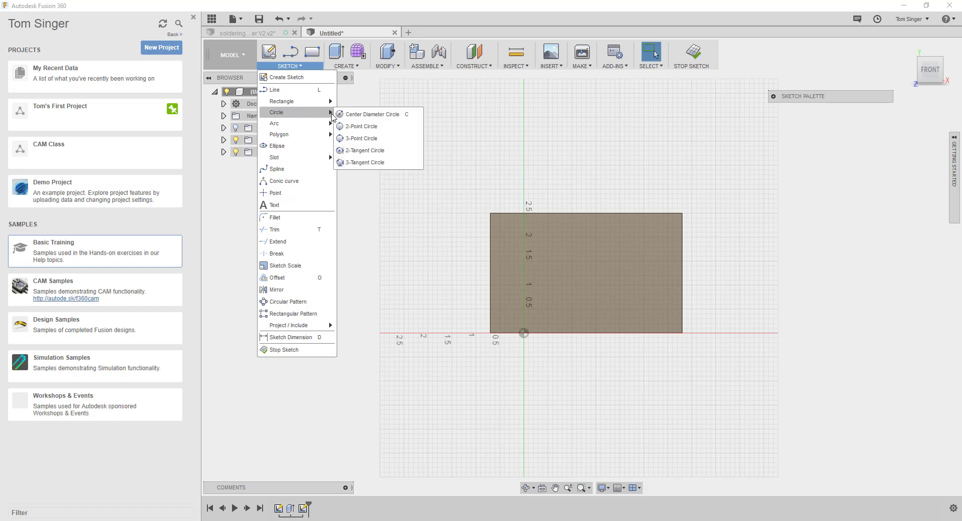
mouse_move(328, 134)
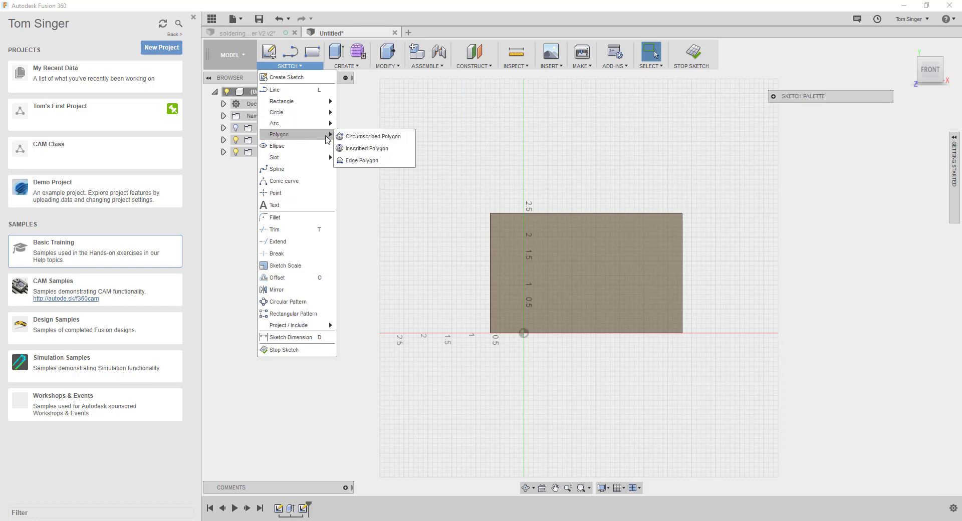
click(368, 139)
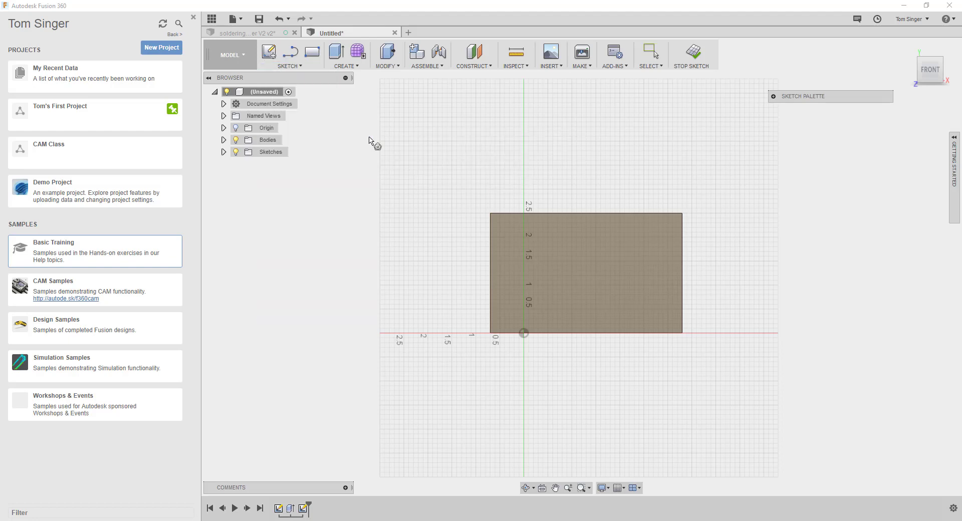
Step: Place an 8-sided circumscribed polygon of 0.75 in radius inside the front-face rectangle
click(586, 270)
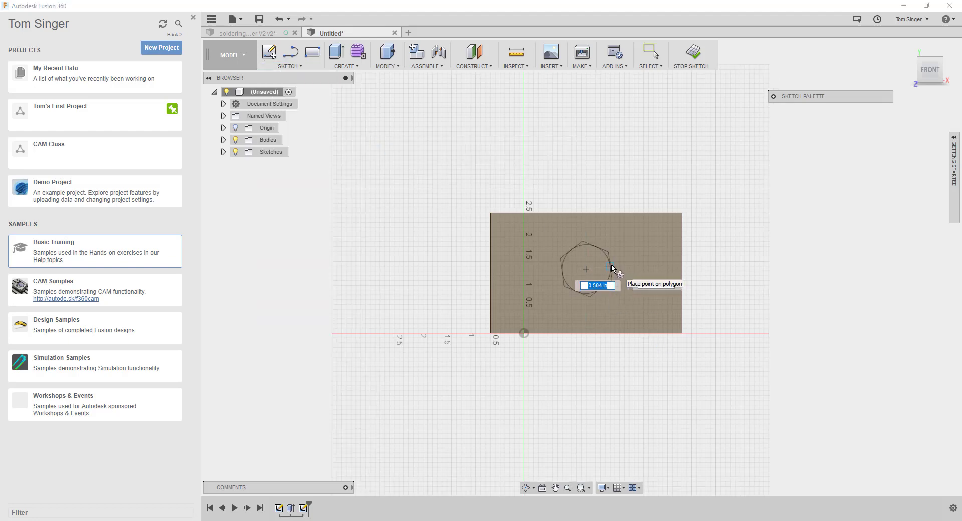
text(8)
key(Tab)
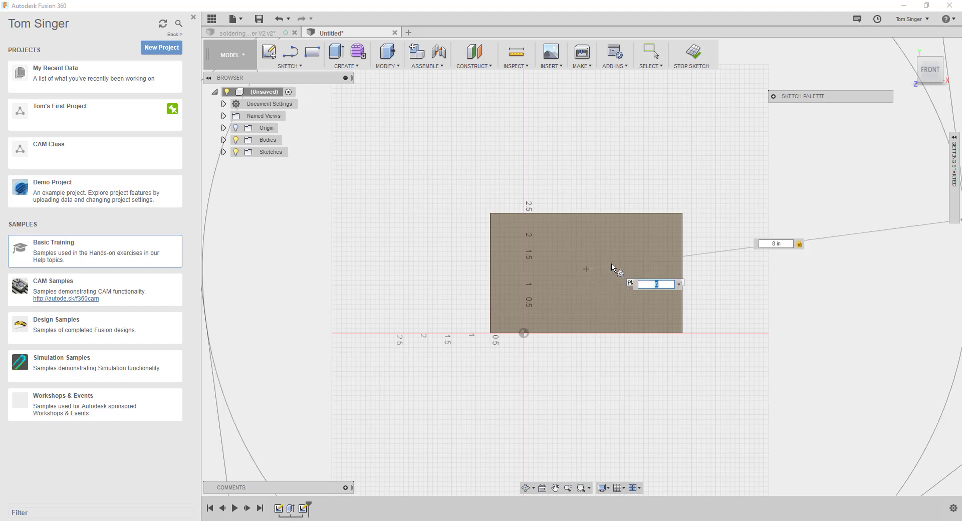
key(Tab)
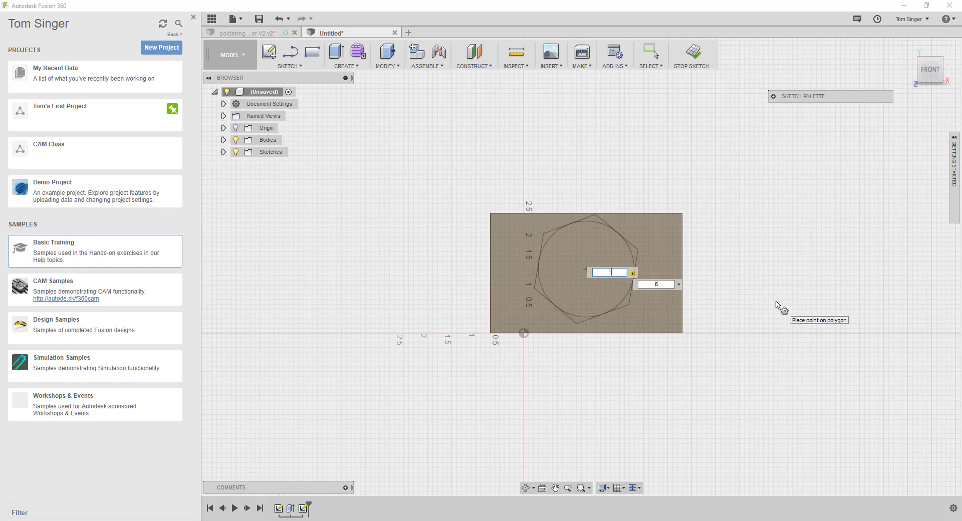
click(660, 284)
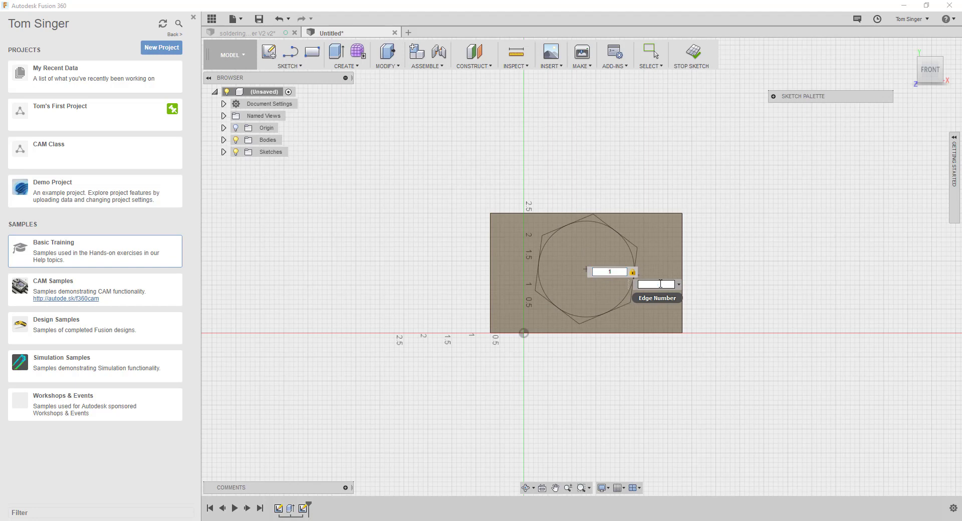
text(8)
key(Tab)
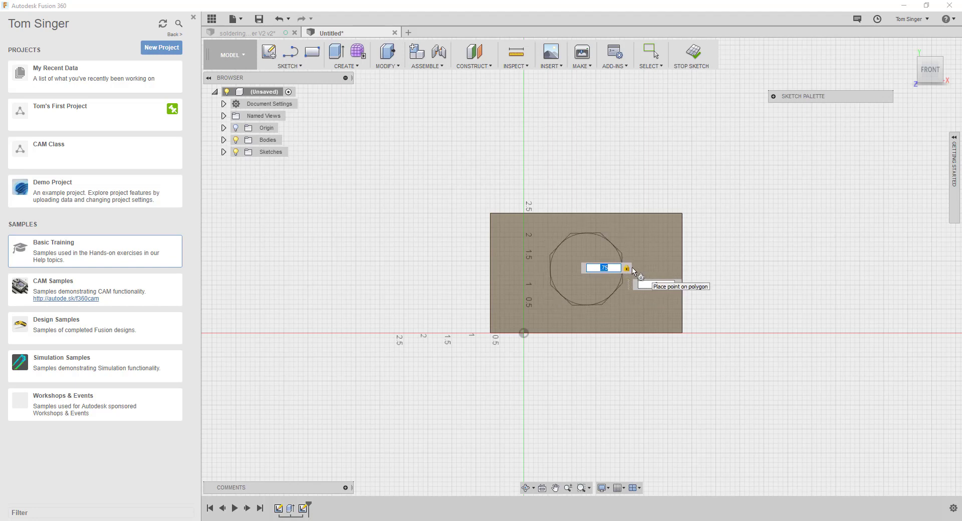
key(Tab)
key(Return)
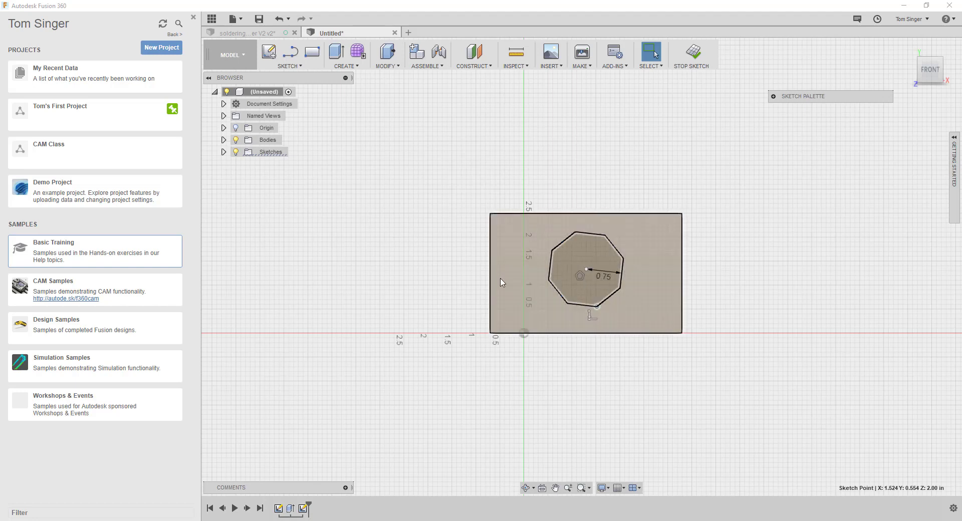
Step: Constrain the octagon's bottom edge perpendicular to the rectangle's right edge
click(581, 312)
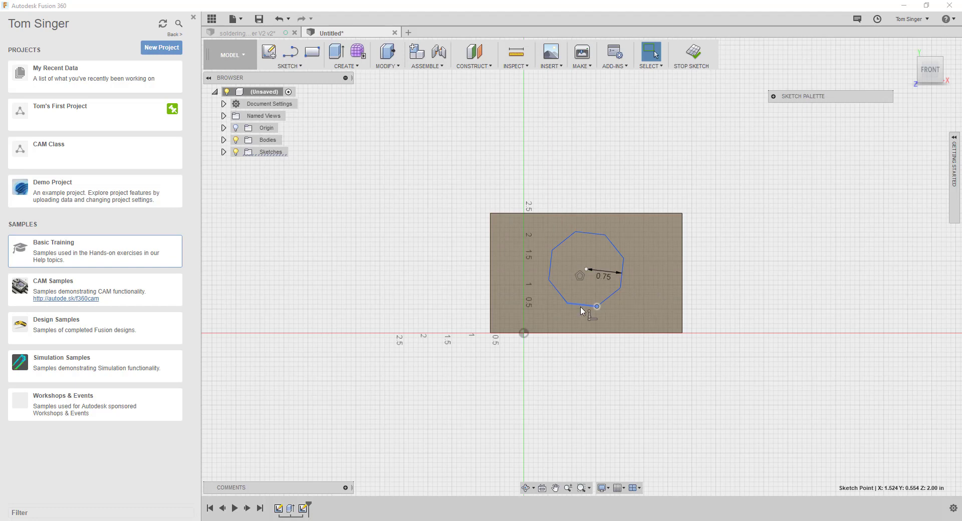
click(774, 97)
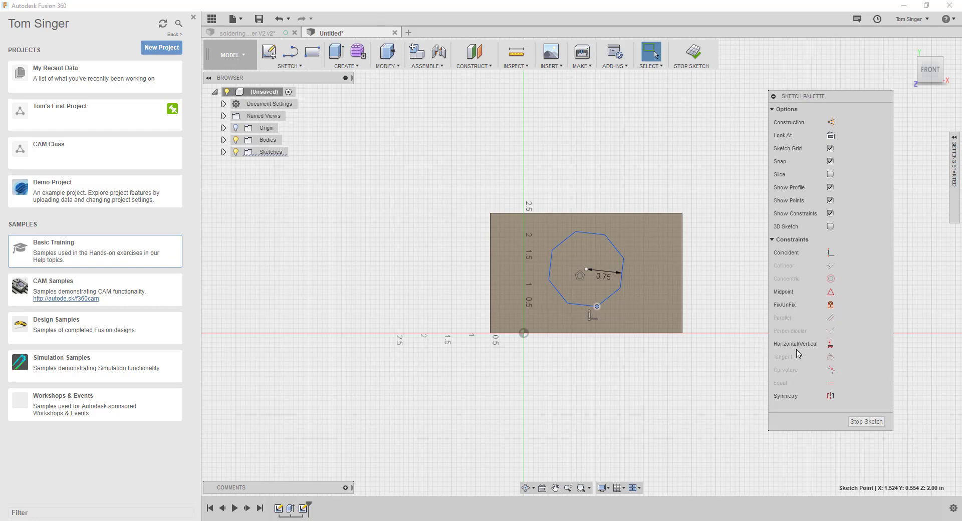
click(830, 344)
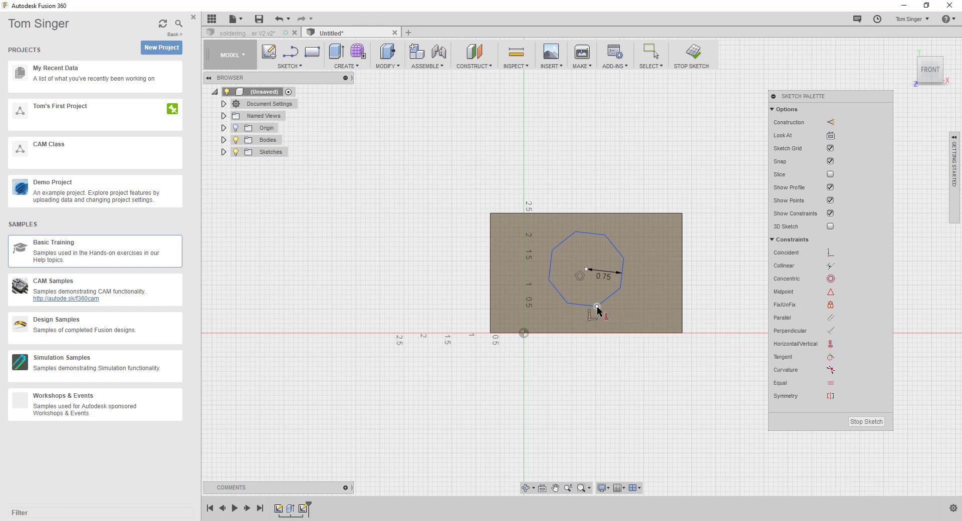
click(830, 331)
click(682, 295)
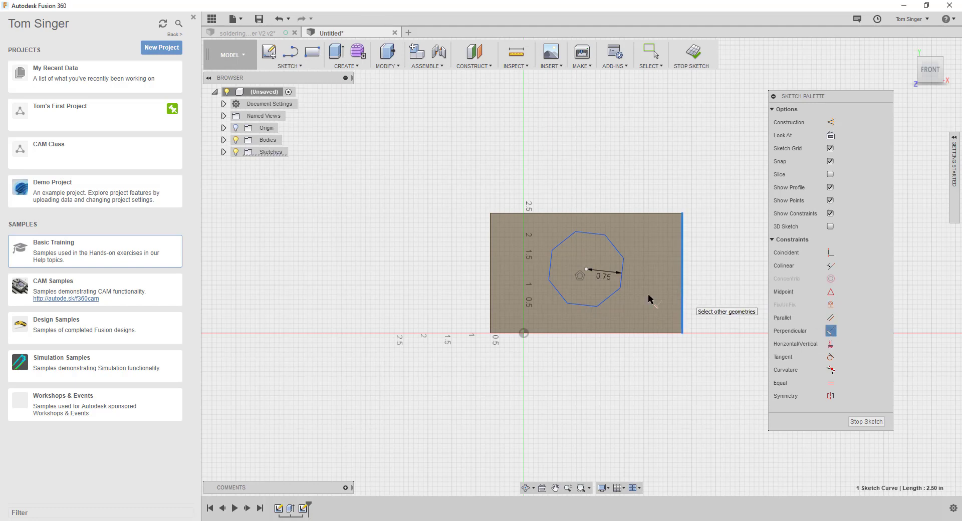
click(589, 306)
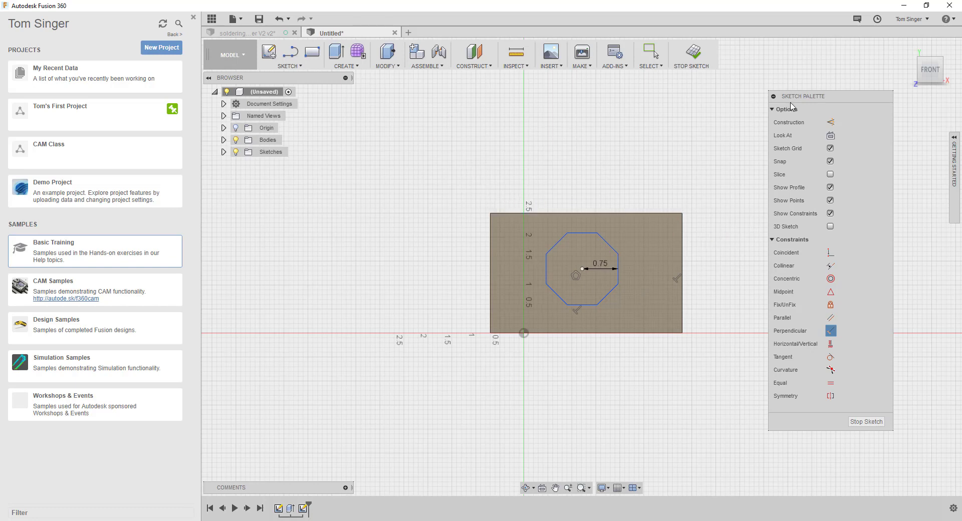
click(774, 97)
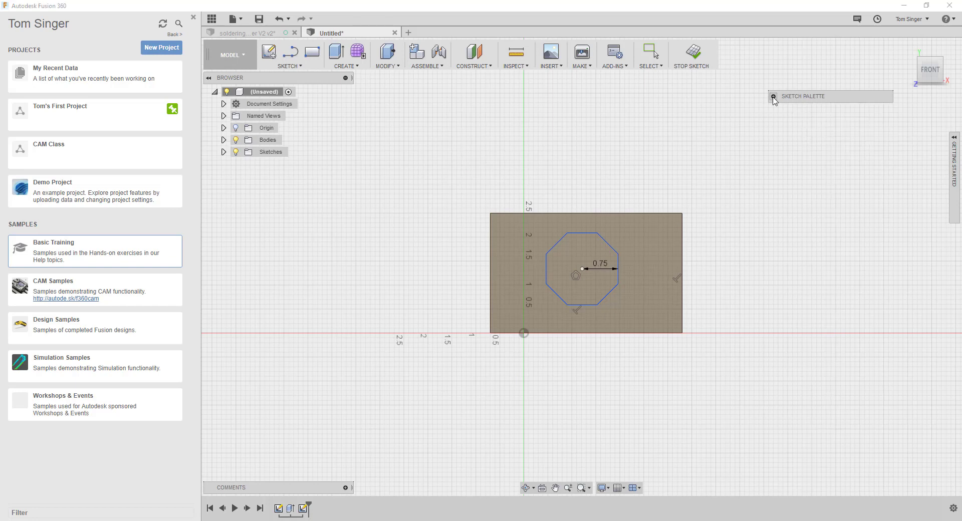
click(774, 96)
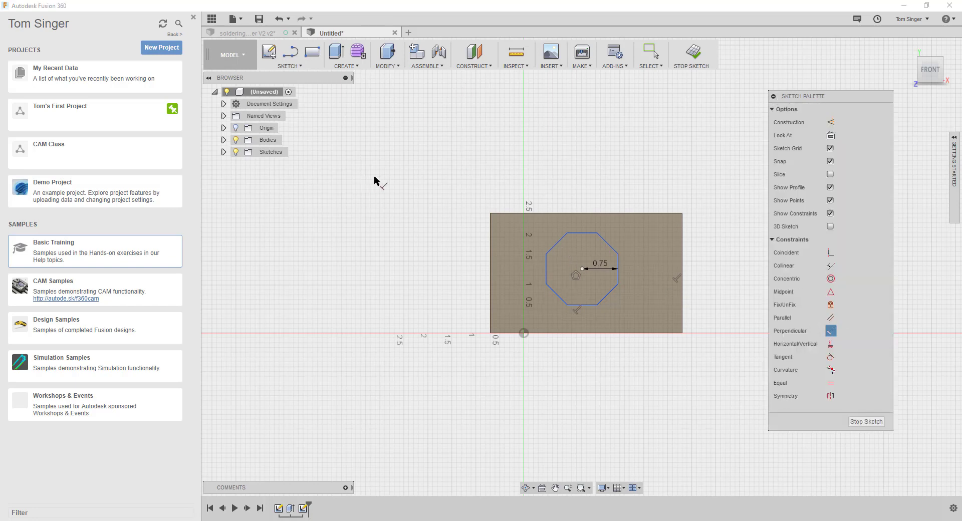
Step: Start extruding the octagon and front-face profiles, then cancel the attempt
click(338, 52)
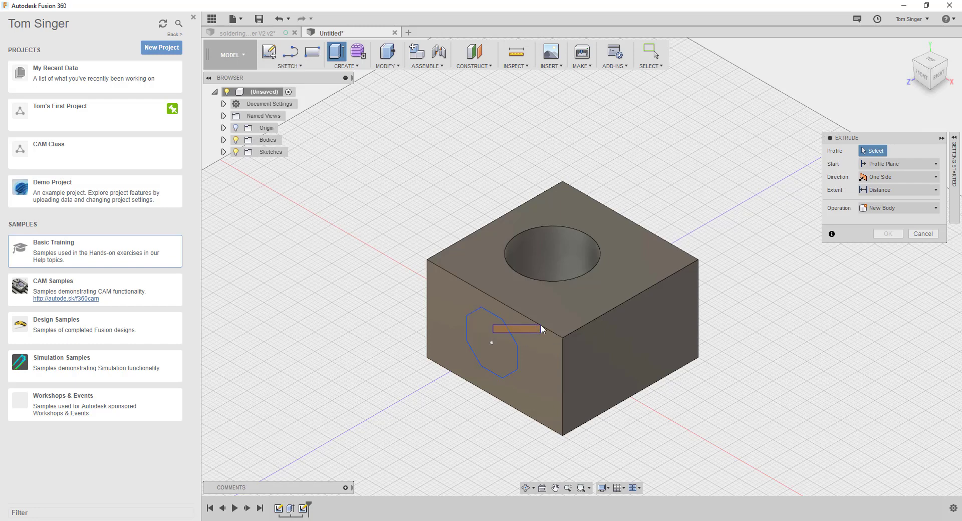
click(540, 324)
click(492, 336)
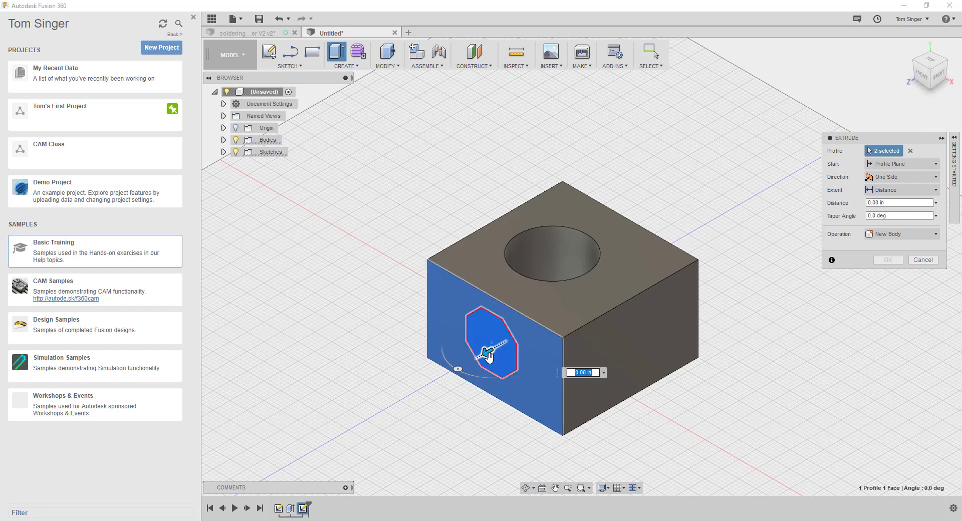
mouse_move(488, 352)
mouse_down()
mouse_move(536, 321)
mouse_move(614, 323)
mouse_move(505, 345)
mouse_move(493, 357)
mouse_up()
key(Escape)
Step: Cut only the octagon profile -5.60 in through the block
click(907, 48)
click(336, 52)
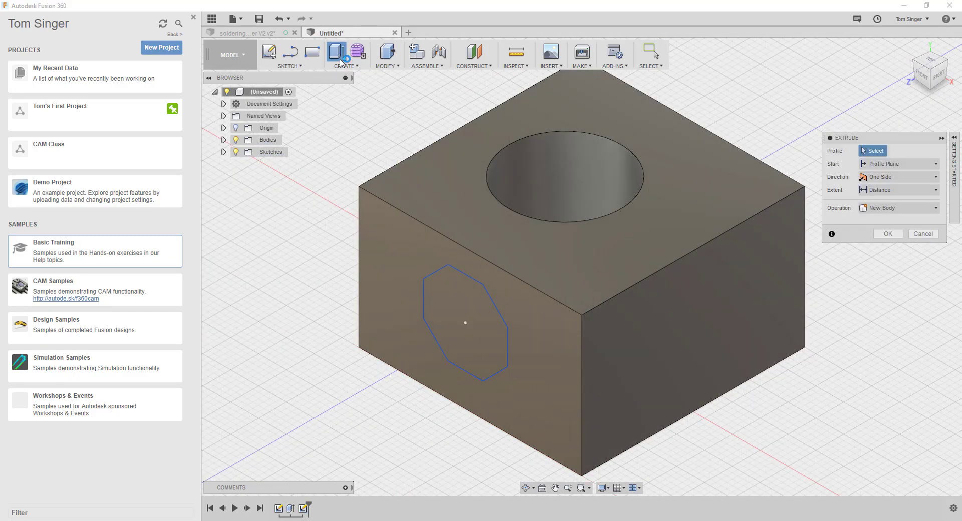
click(456, 326)
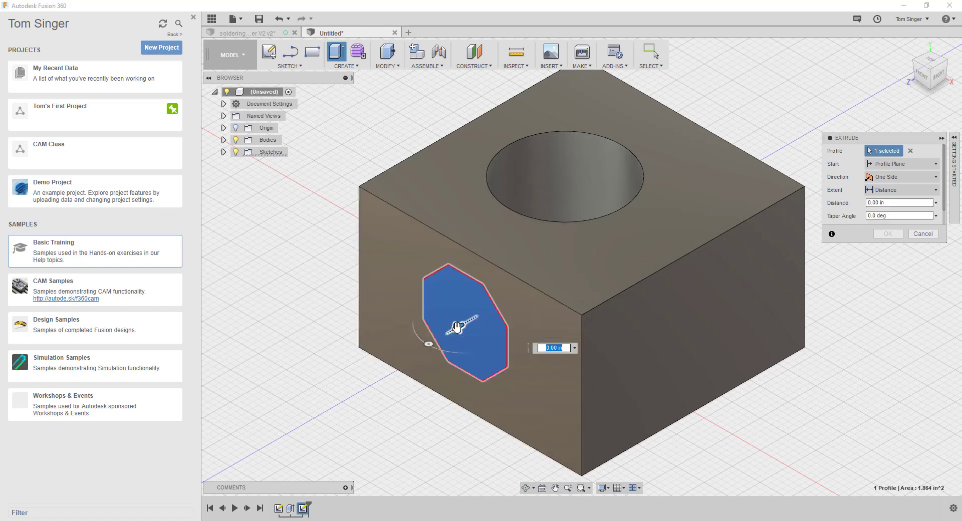
drag(457, 326, 625, 235)
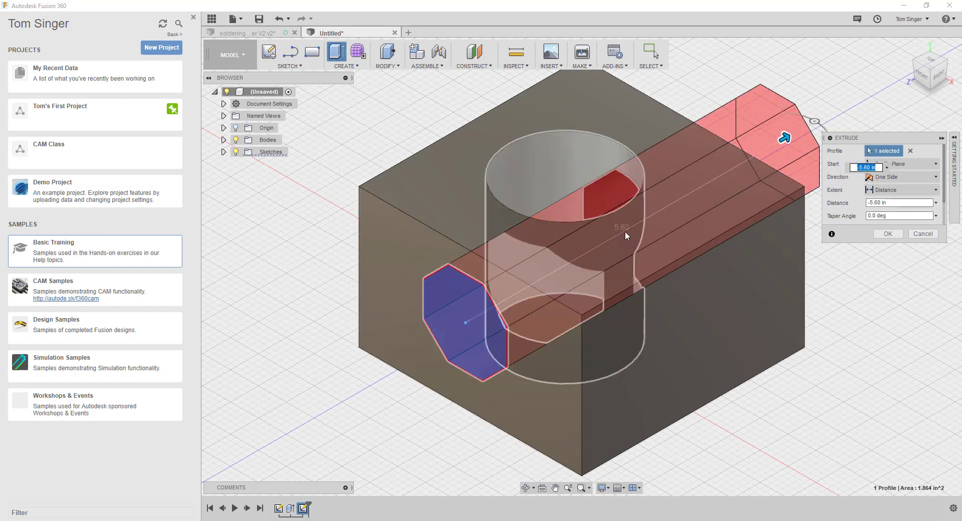
click(890, 203)
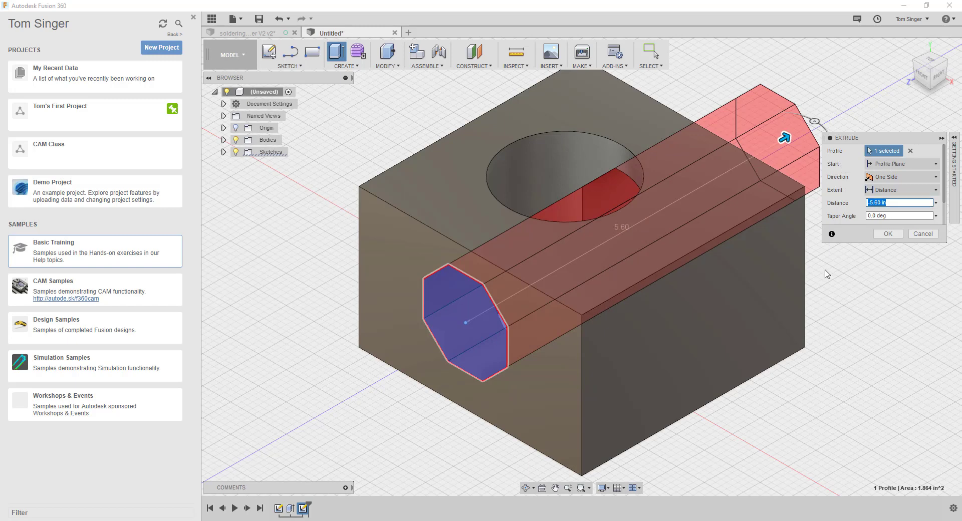
click(888, 234)
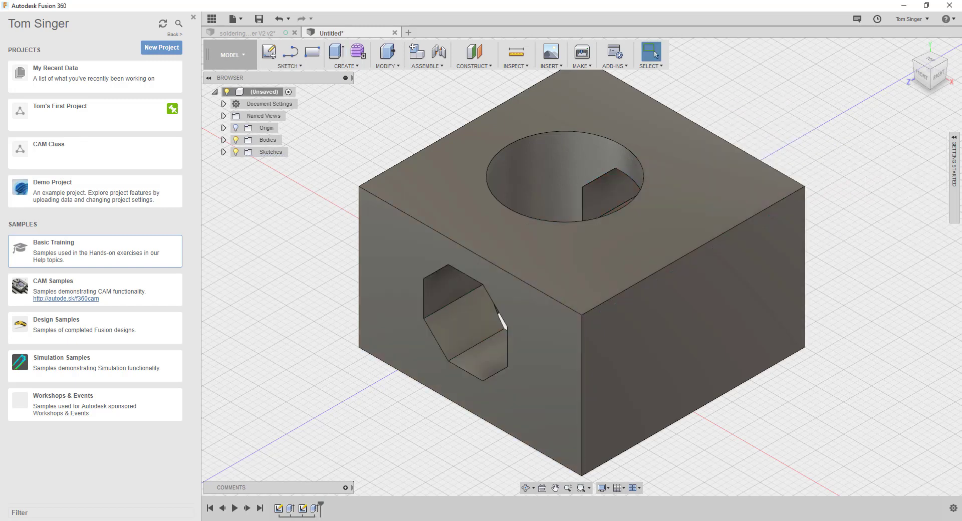
click(947, 63)
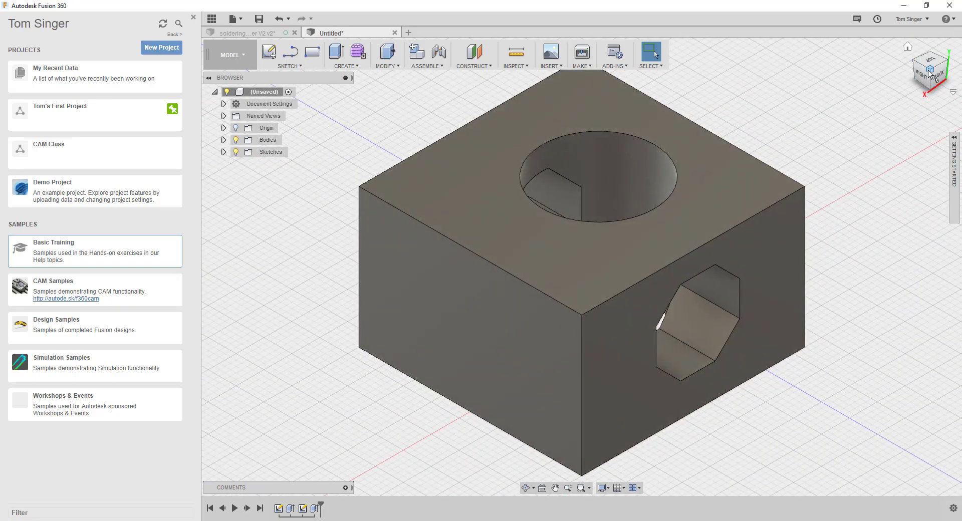
mouse_move(581, 266)
shift+middle_down()
mouse_move(663, 268)
mouse_move(637, 74)
mouse_move(629, 138)
shift+middle_up()
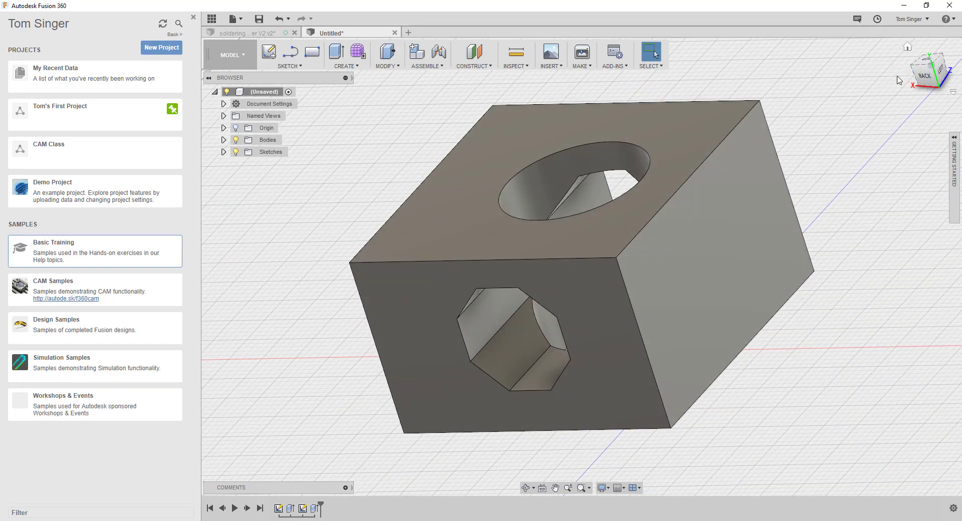
click(906, 49)
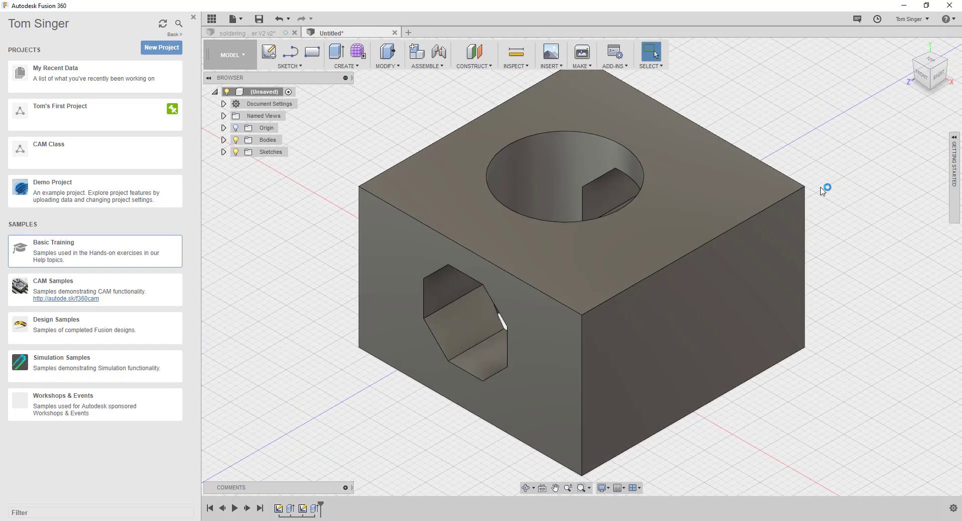